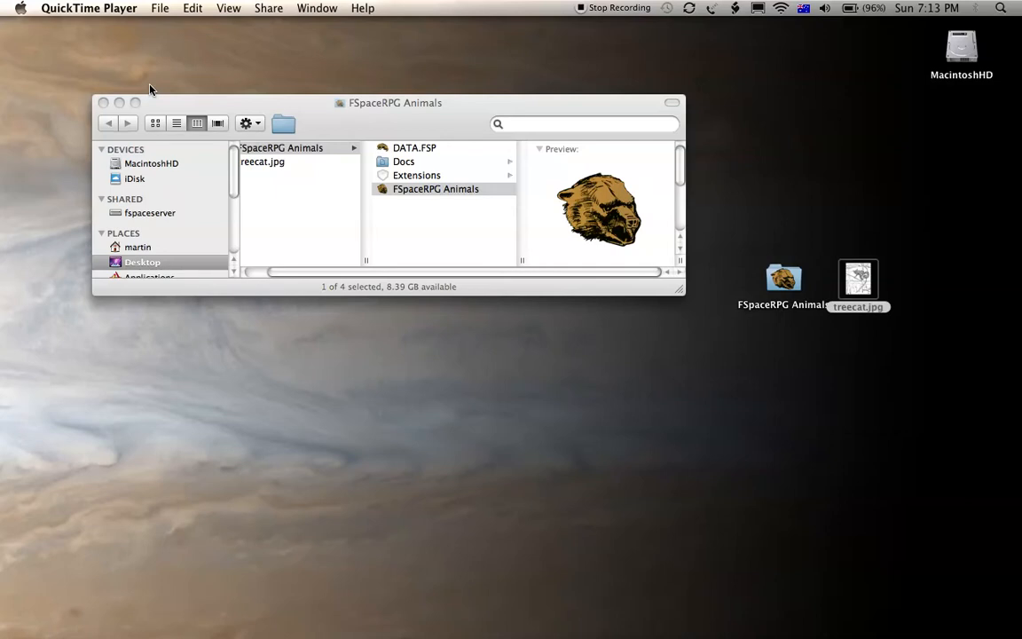
# Launch the FSpaceRPG Animals database application from its folder on the desktop.
pyautogui.click(251, 273)
pyautogui.click(317, 233)
pyautogui.click(335, 146)
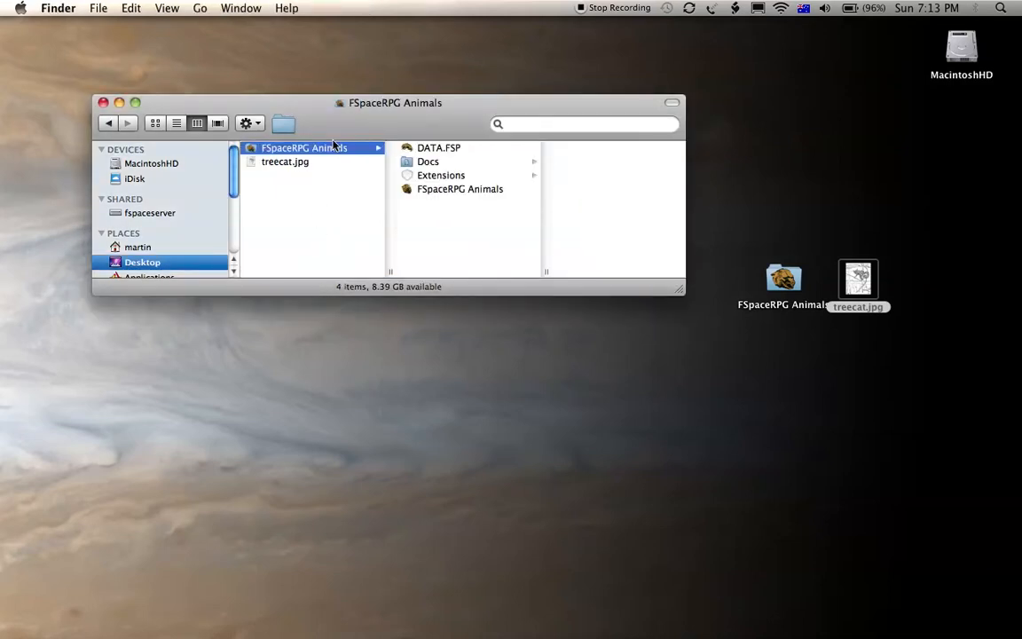
pyautogui.doubleClick(444, 190)
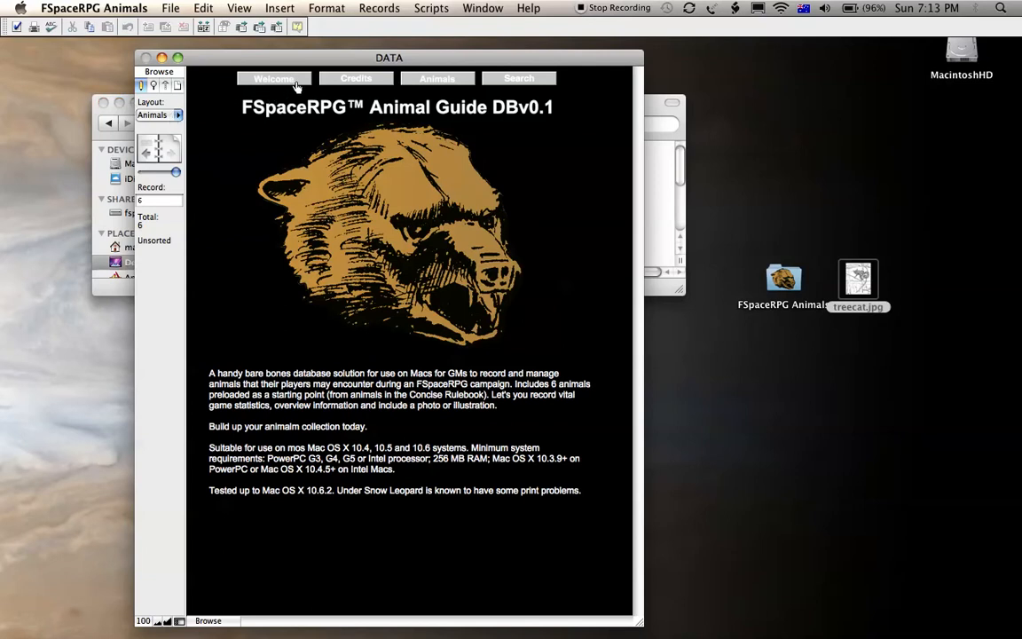
# View the credits page, then open the animal records and go back through them to the first record.
pyautogui.click(355, 79)
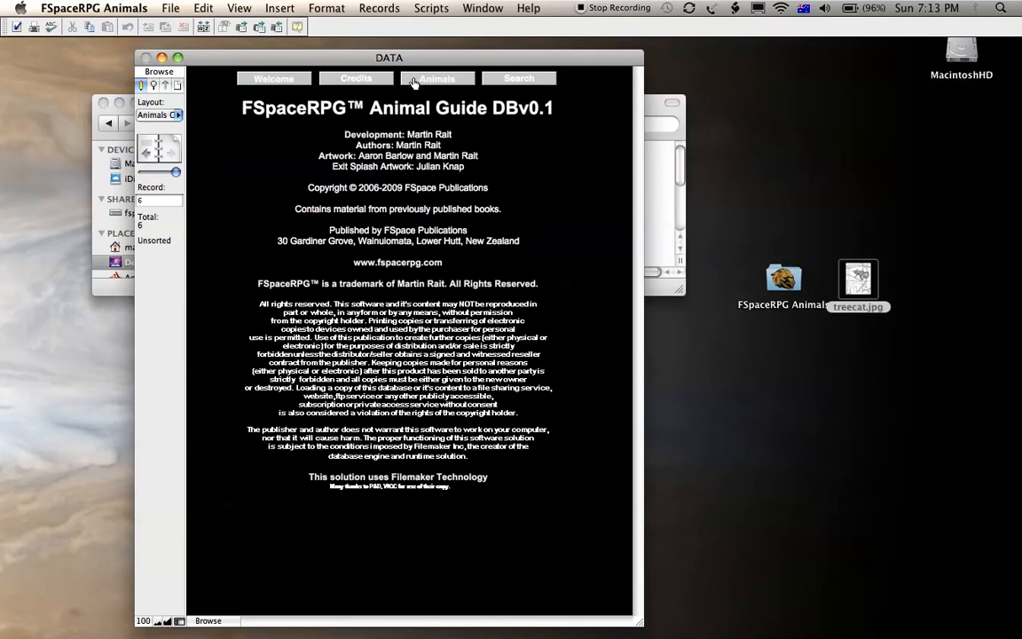
pyautogui.click(405, 78)
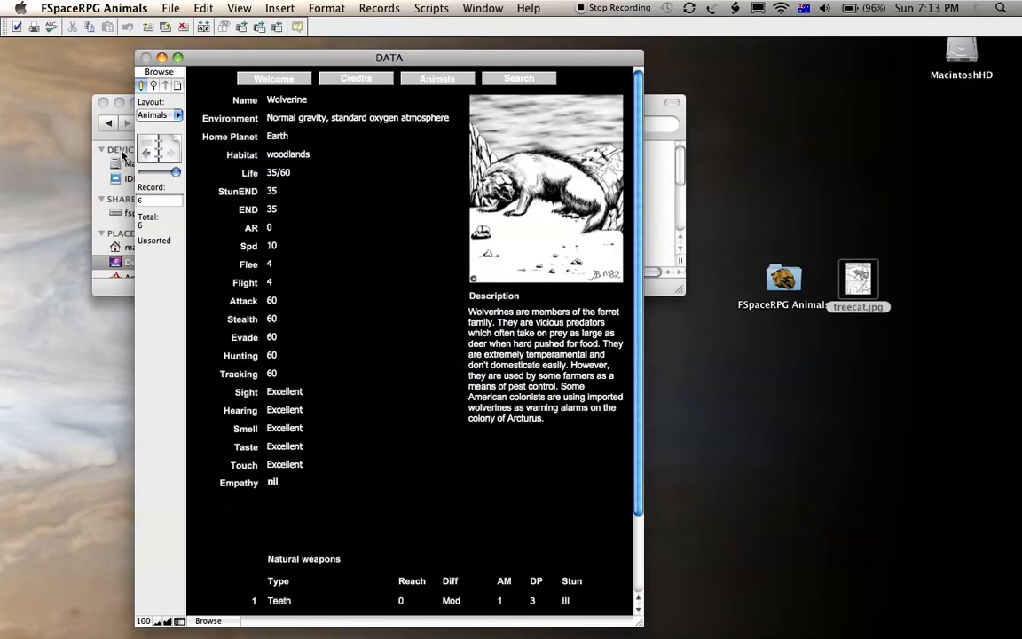
pyautogui.click(147, 158)
pyautogui.click(147, 158)
pyautogui.click(148, 158)
pyautogui.click(147, 158)
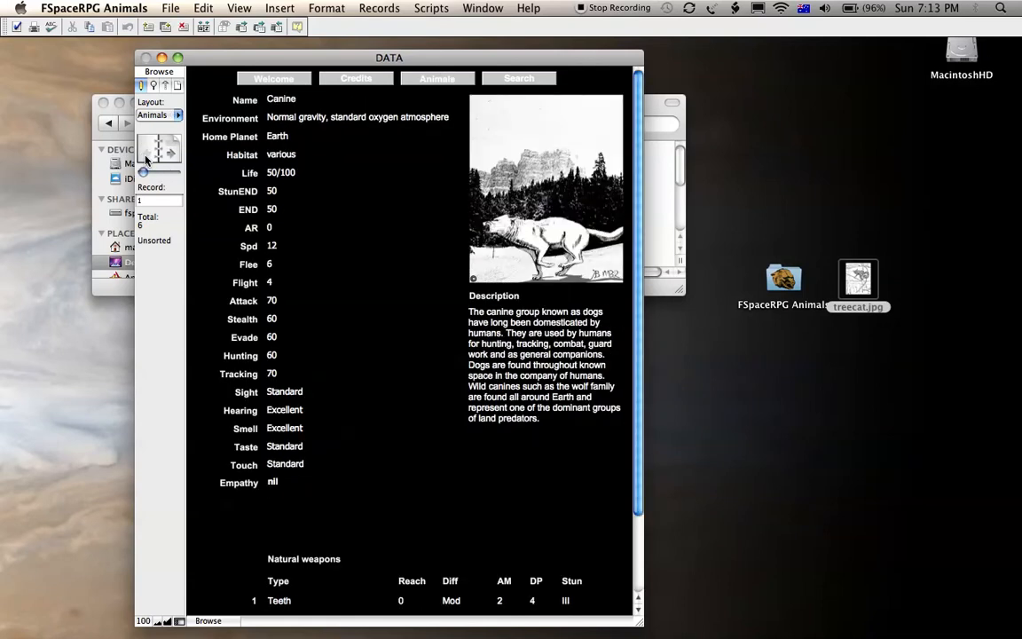
# Browse forward through the animal records to the last one, then jump to record 3.
pyautogui.click(174, 154)
pyautogui.click(169, 152)
pyautogui.click(169, 153)
pyautogui.click(165, 153)
pyautogui.click(165, 153)
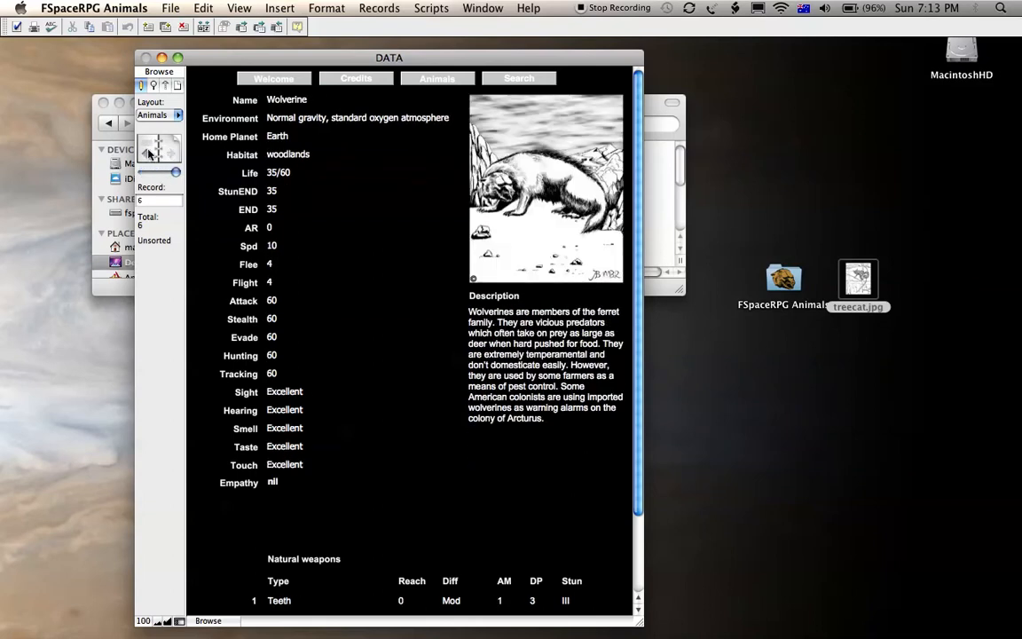
pyautogui.click(147, 201)
pyautogui.click(155, 174)
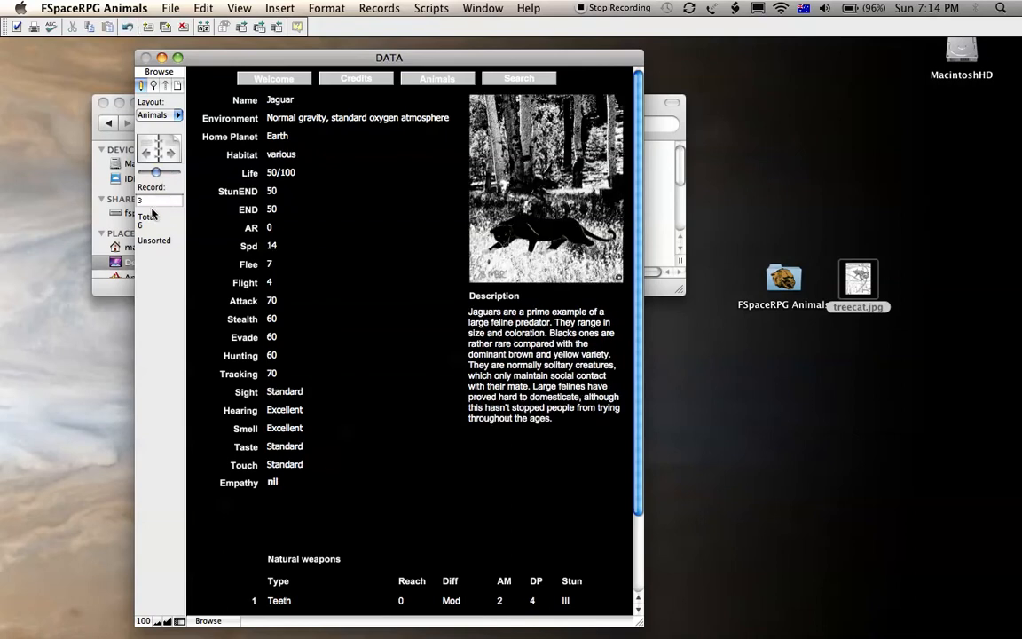
# Find the animal record by the name "wolverine", then show all records again.
pyautogui.click(152, 84)
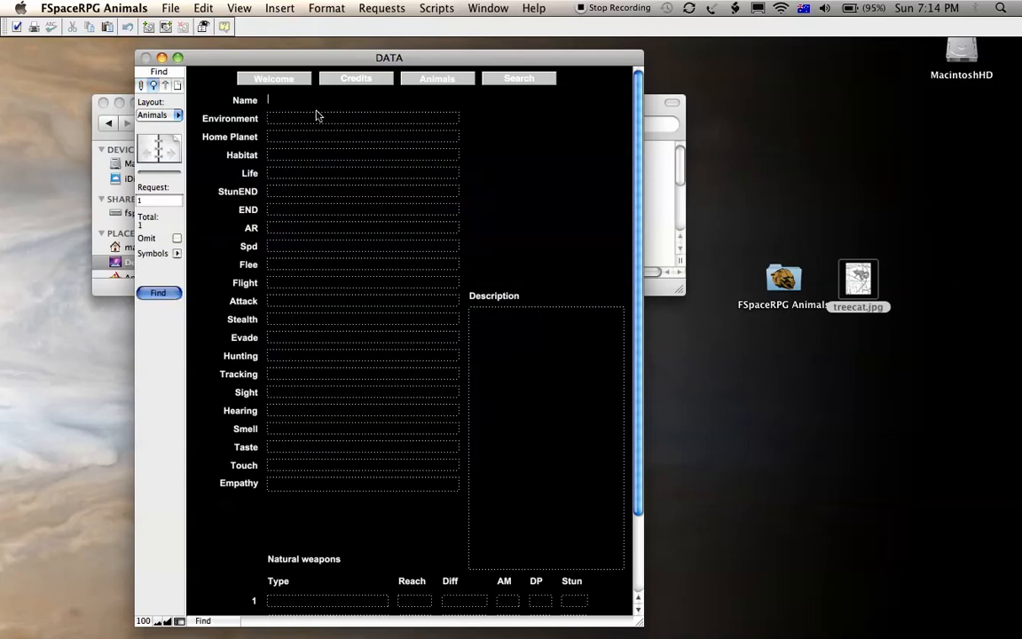
pyautogui.write('wolverine')
pyautogui.press('Return')
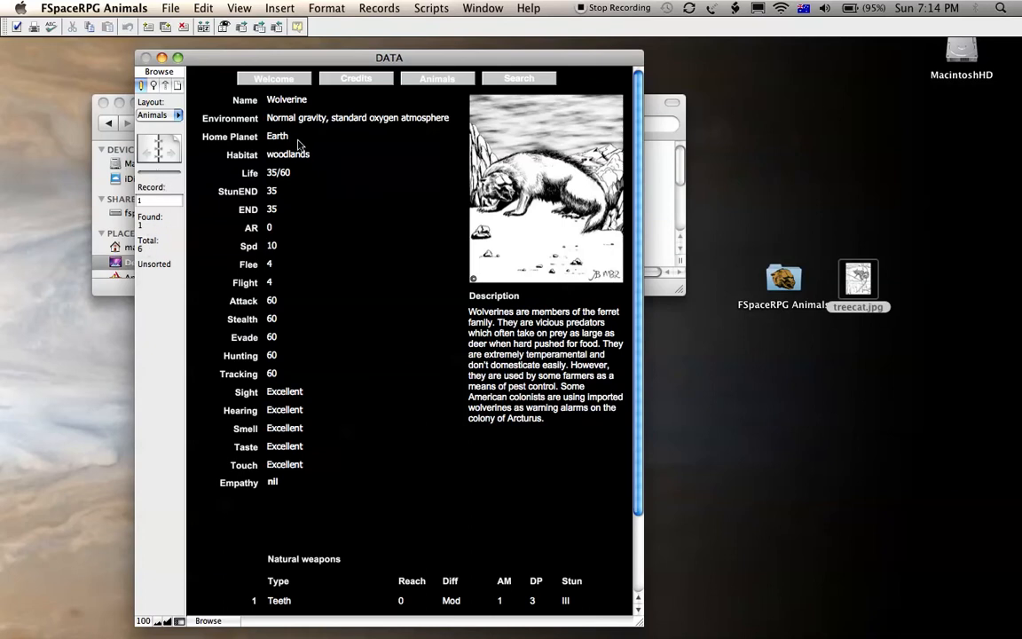
pyautogui.click(378, 7)
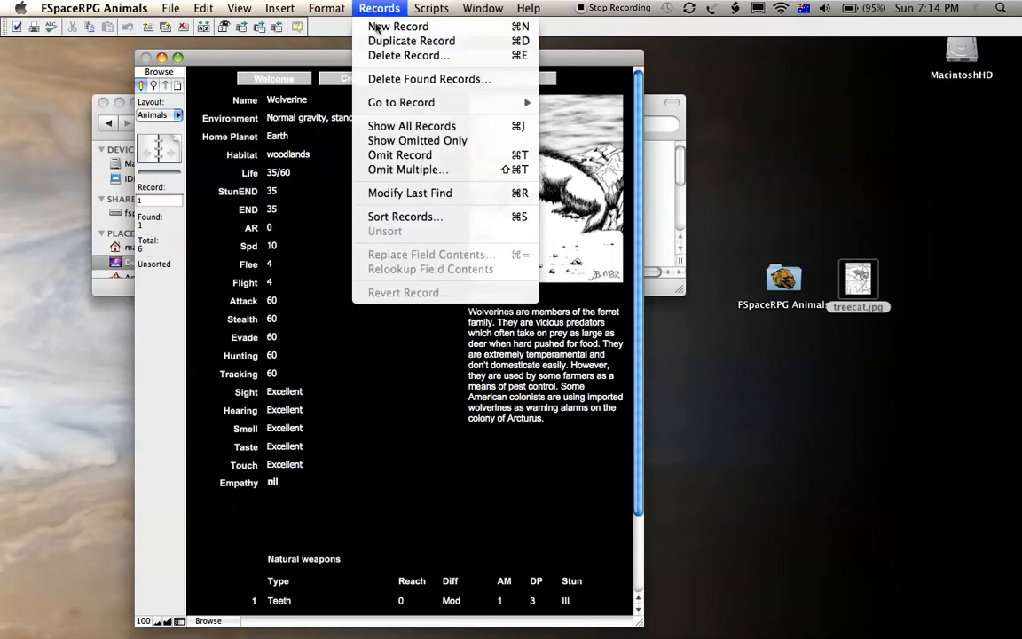
pyautogui.click(421, 135)
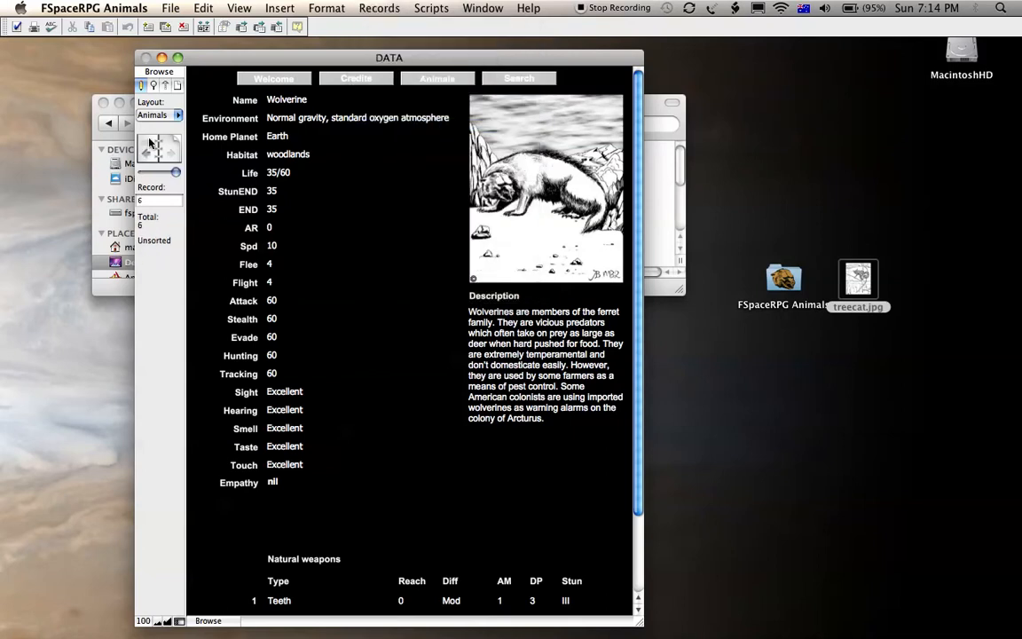
pyautogui.click(379, 8)
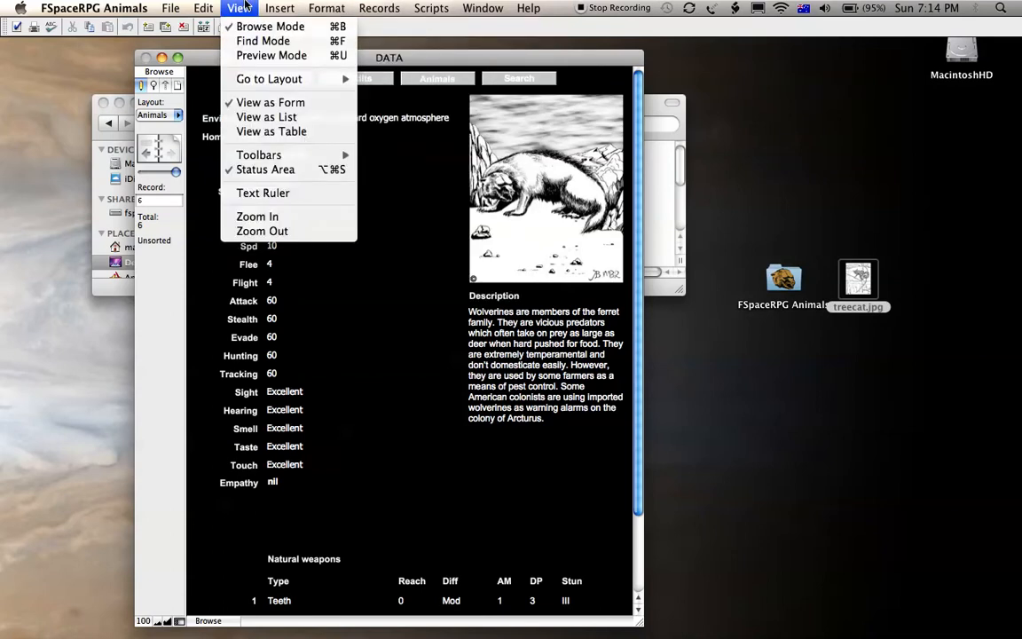
pyautogui.moveTo(200, 7)
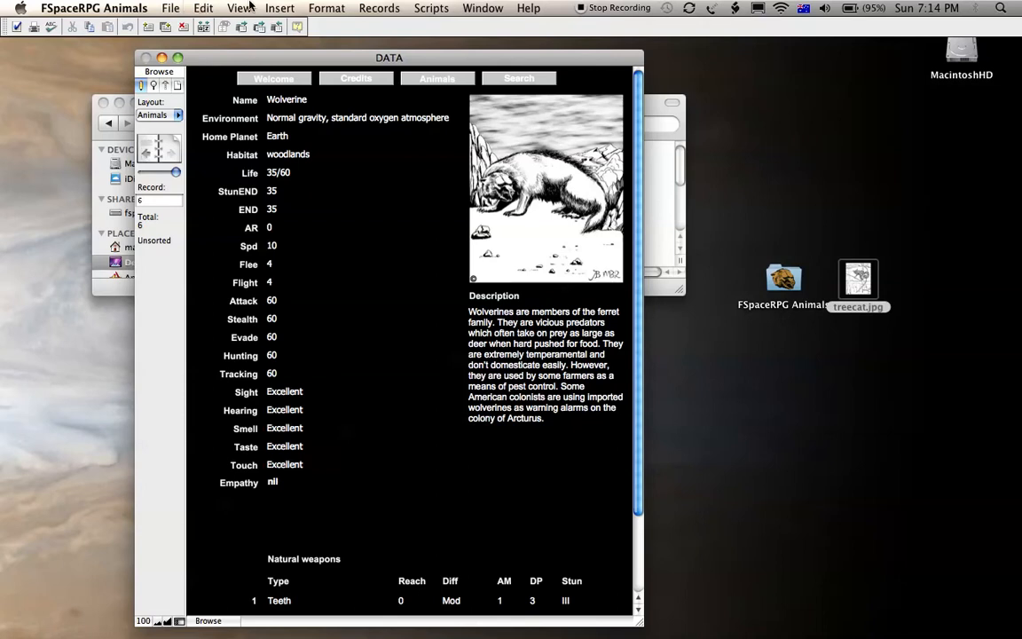
pyautogui.click(436, 6)
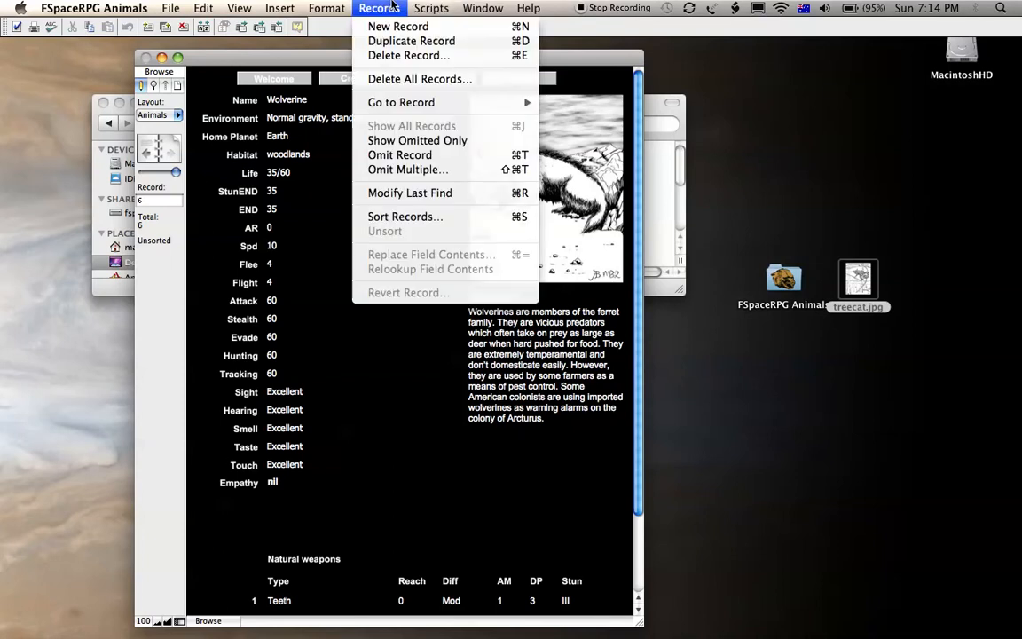
pyautogui.click(180, 259)
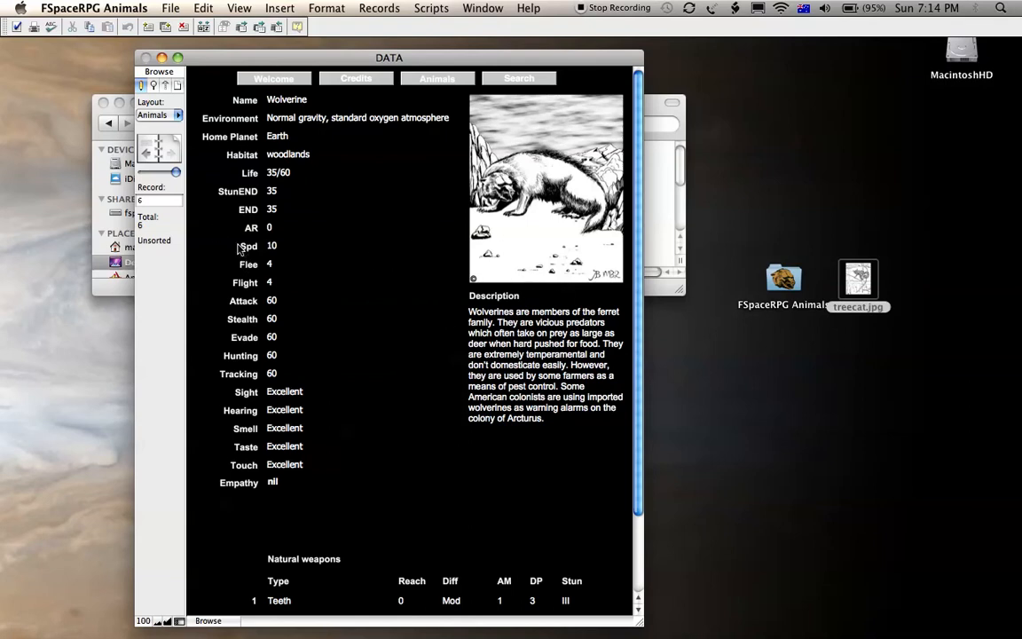
# Go back to the Jaguar record and change its name to "Southern Jaguar".
pyautogui.click(148, 148)
pyautogui.click(148, 147)
pyautogui.click(148, 147)
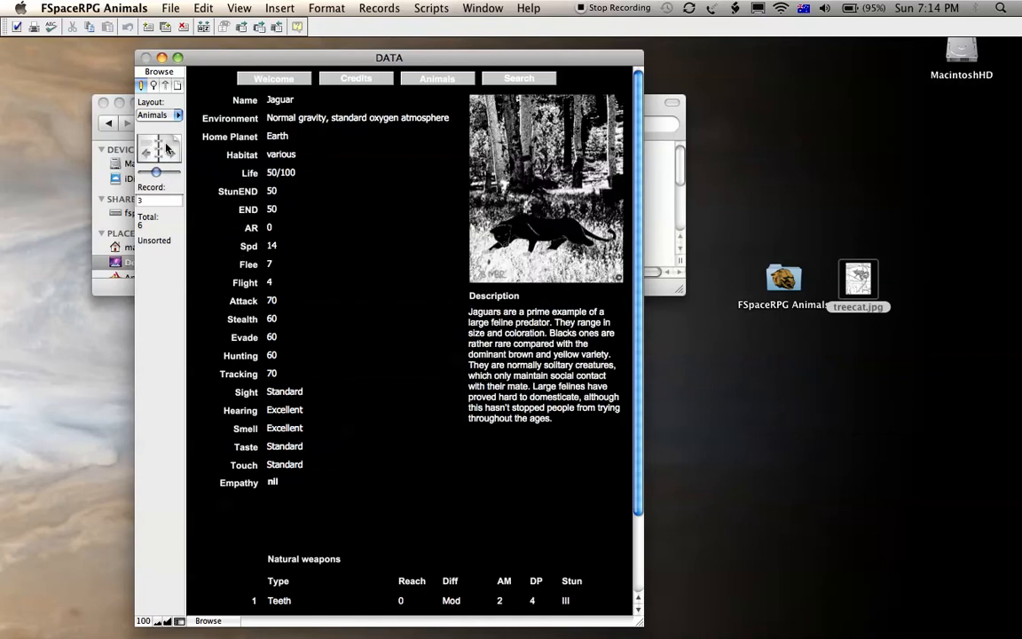
pyautogui.click(290, 100)
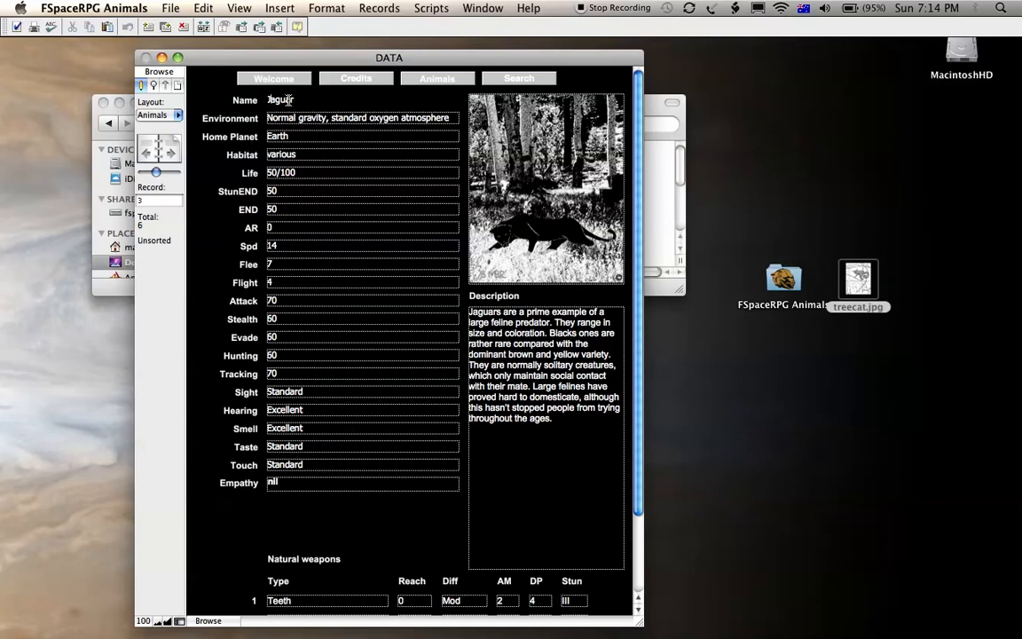
pyautogui.write('Southern')
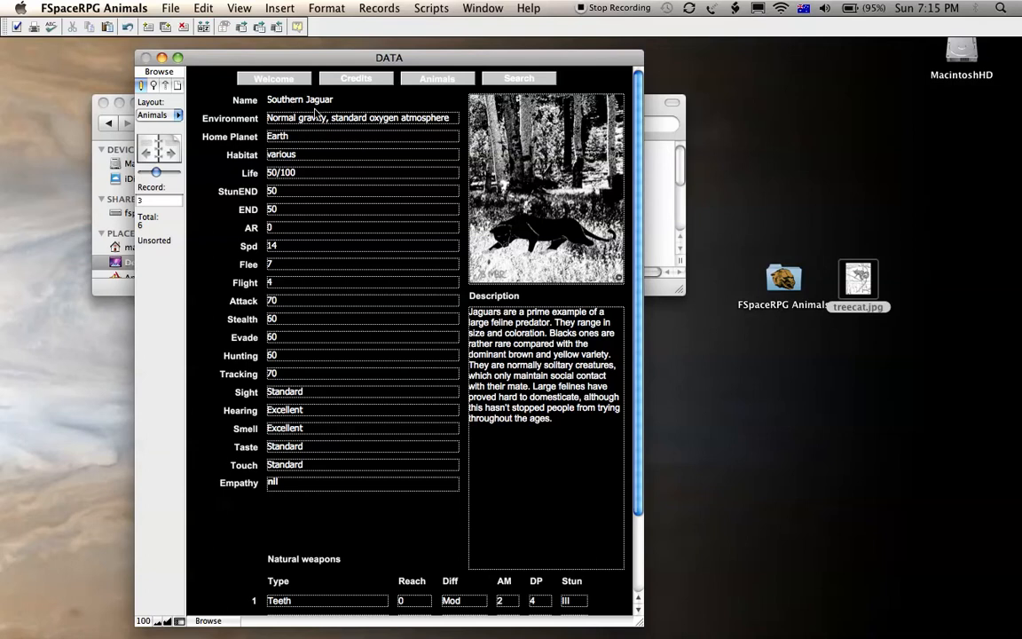
pyautogui.click(310, 157)
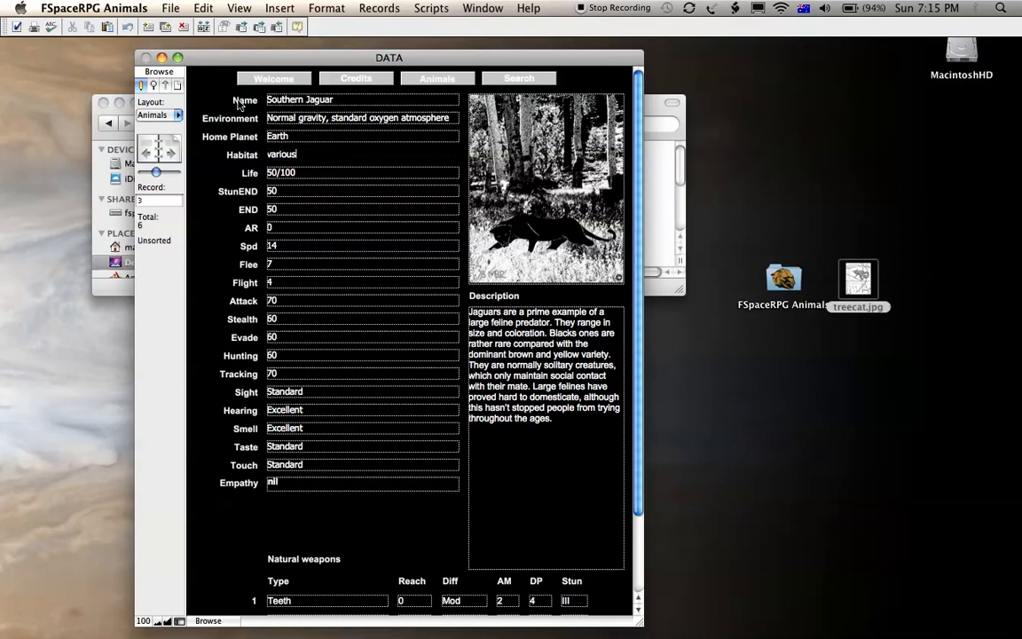
# Quit the animal database, relaunch it from its folder and reopen the animal records.
pyautogui.press('super+q')
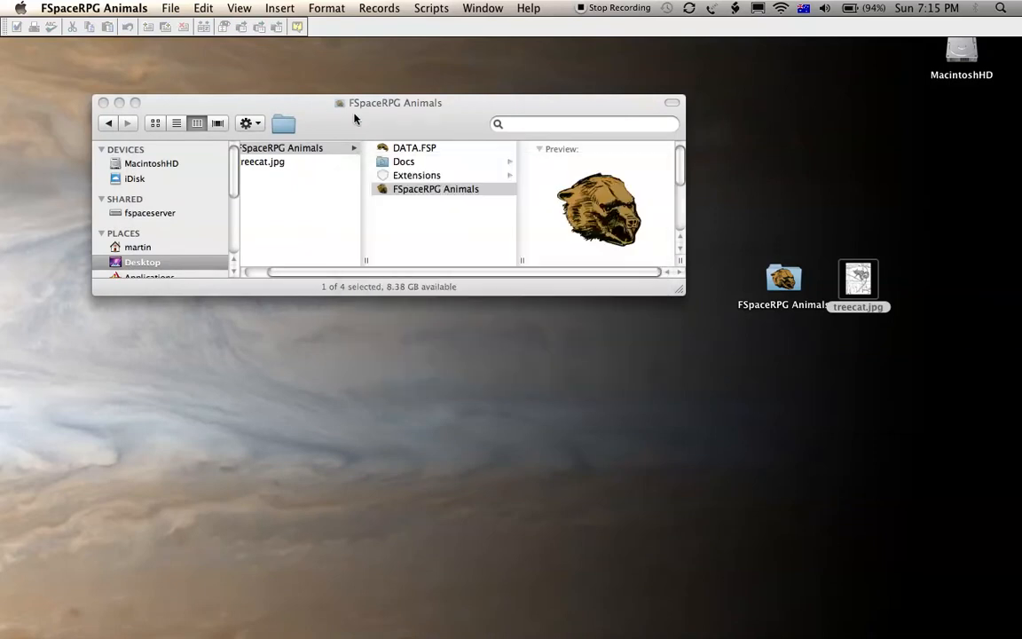
pyautogui.click(427, 243)
pyautogui.doubleClick(438, 190)
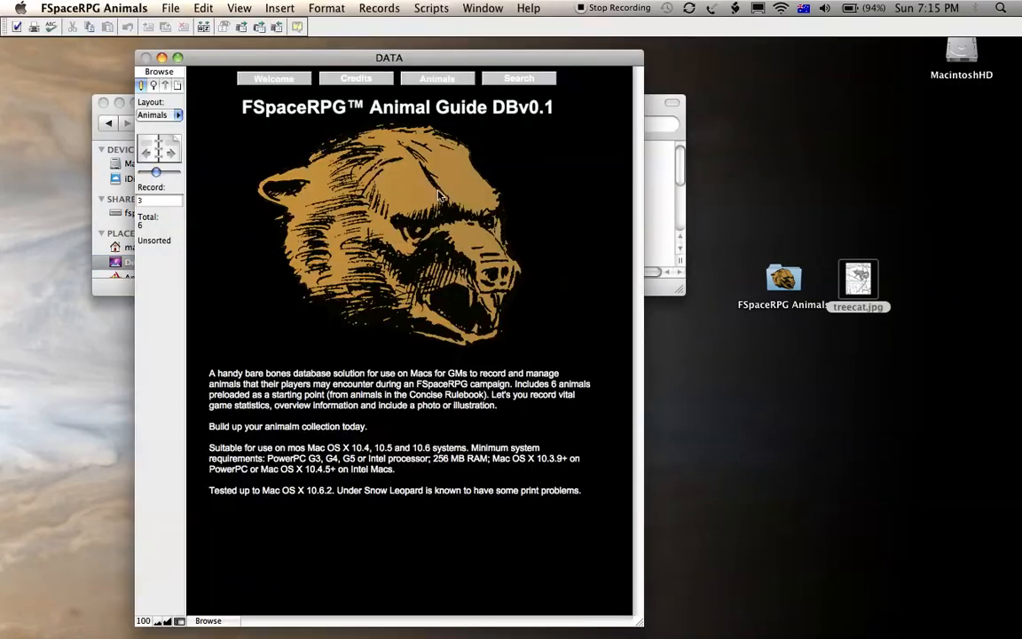
pyautogui.click(405, 76)
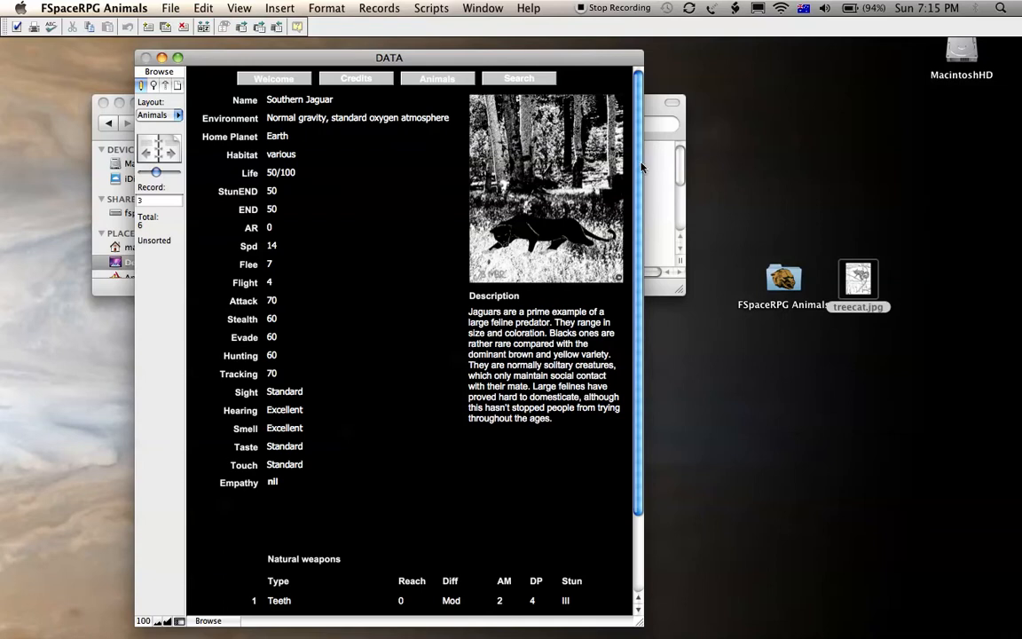
# Examine the natural weapons listed for each animal, from the first record through to the last.
pyautogui.scroll(-5, 639, 167)
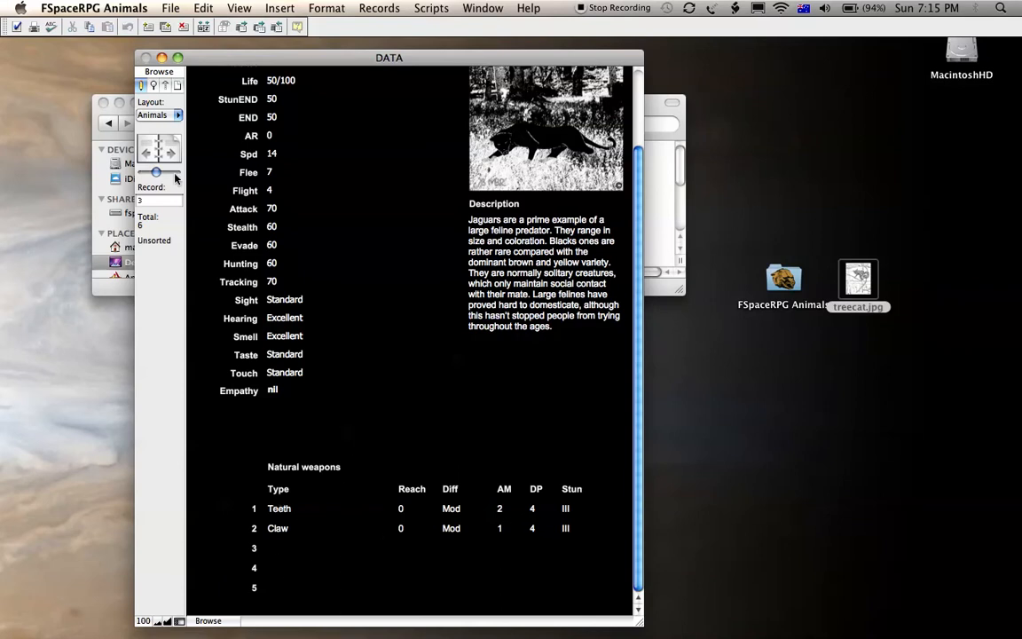
pyautogui.click(151, 158)
pyautogui.click(151, 158)
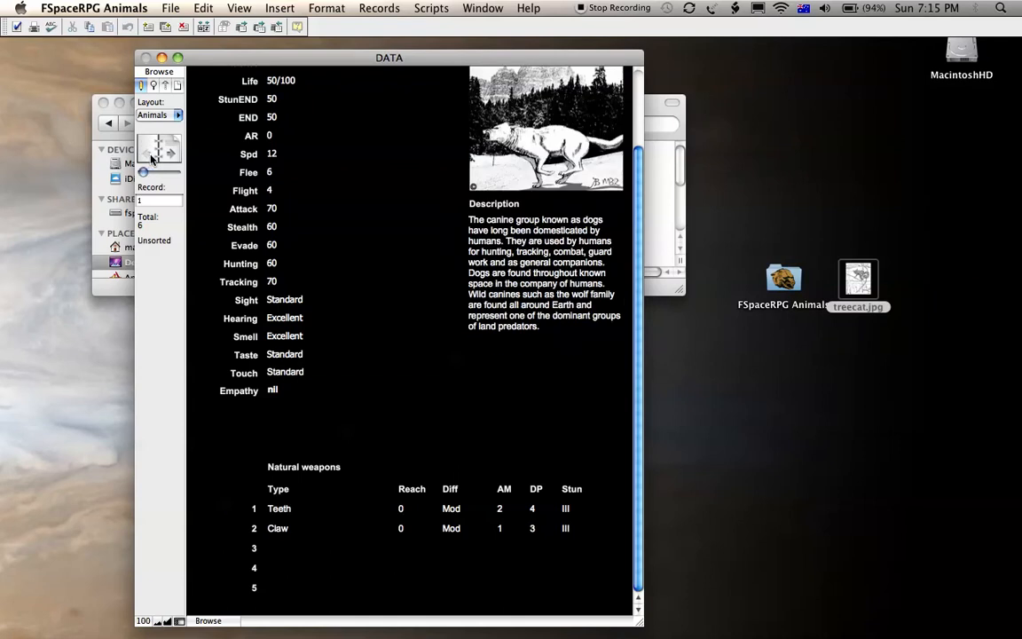
pyautogui.click(173, 158)
pyautogui.click(173, 158)
pyautogui.click(173, 158)
pyautogui.click(173, 158)
pyautogui.click(173, 158)
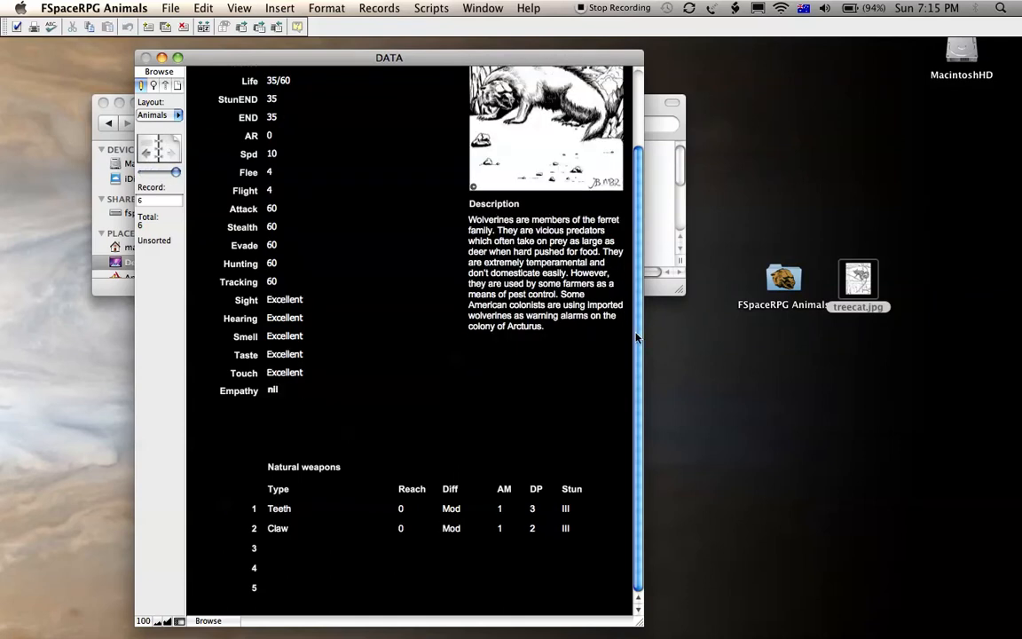
pyautogui.scroll(3, 573, 229)
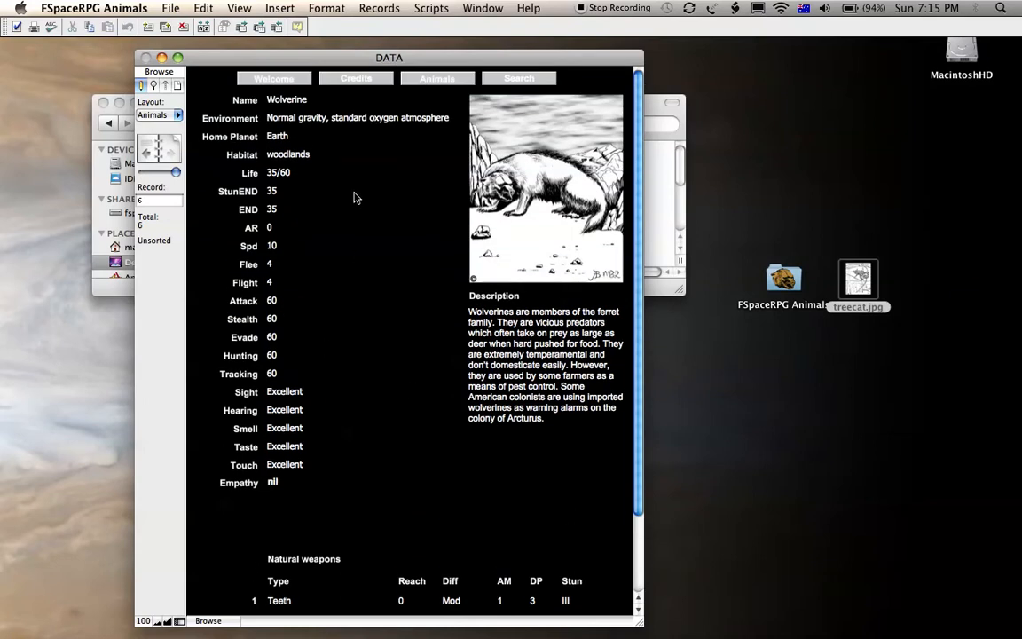
# Step through the Wolverine record's editable fields from END to Empathy without changing any values.
pyautogui.click(292, 209)
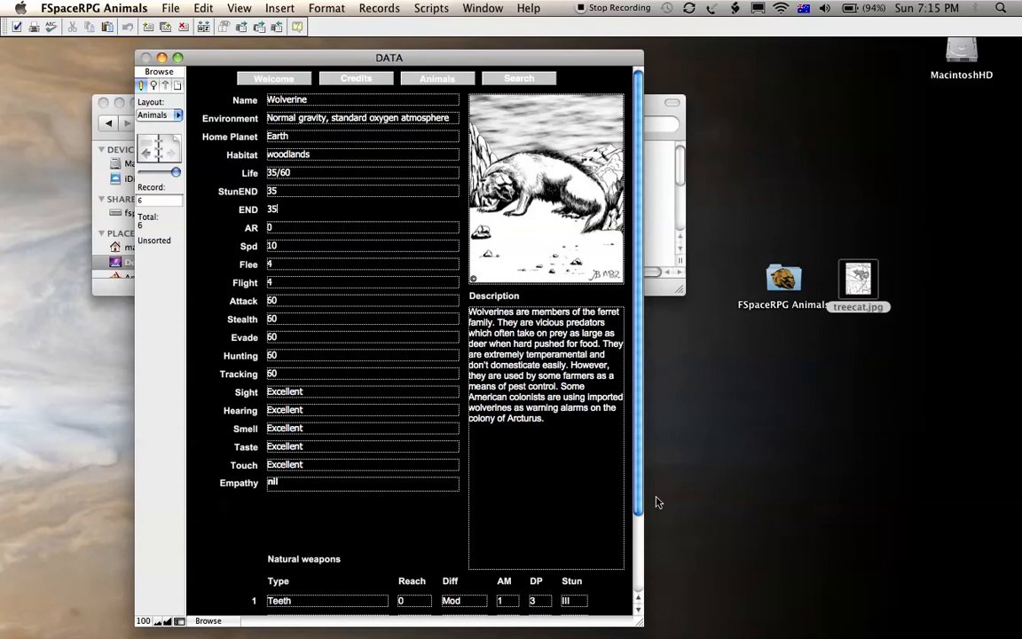
pyautogui.scroll(-4, 643, 423)
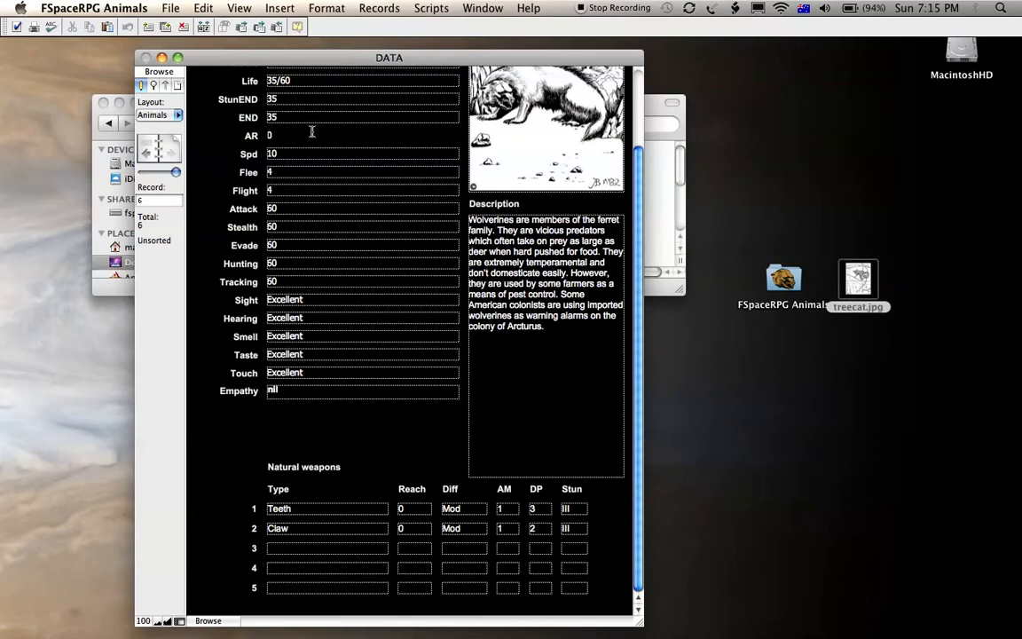
pyautogui.press('Tab')
pyautogui.press('Tab')
pyautogui.press('Tab')
pyautogui.press('Tab')
pyautogui.press('Tab')
pyautogui.press('Tab')
pyautogui.press('Tab')
pyautogui.press('Tab')
pyautogui.press('Tab')
pyautogui.press('Tab')
pyautogui.press('Tab')
pyautogui.press('Tab')
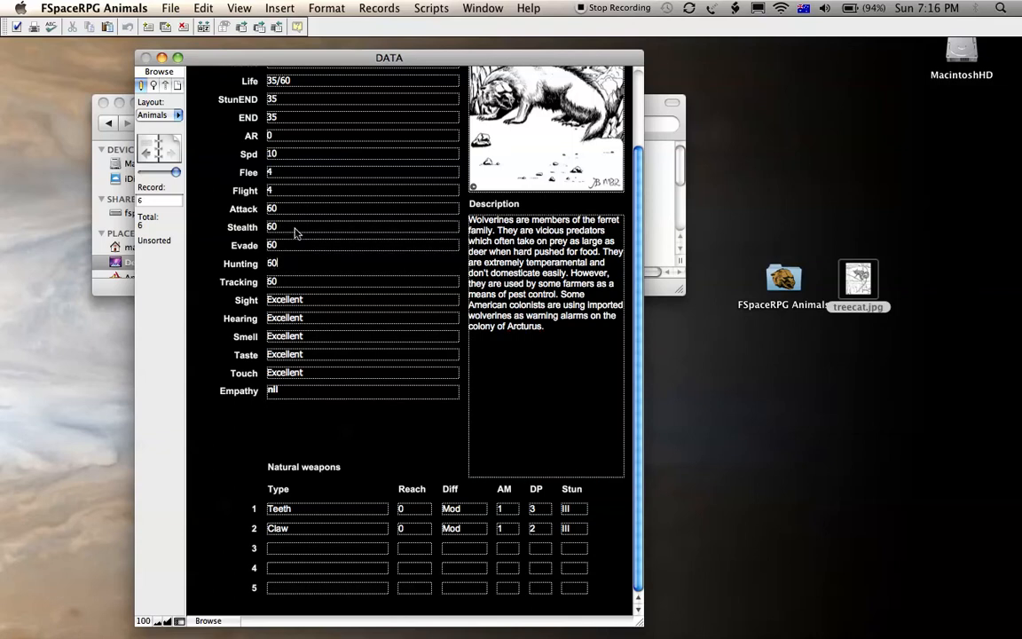
pyautogui.press('Tab')
pyautogui.press('Tab')
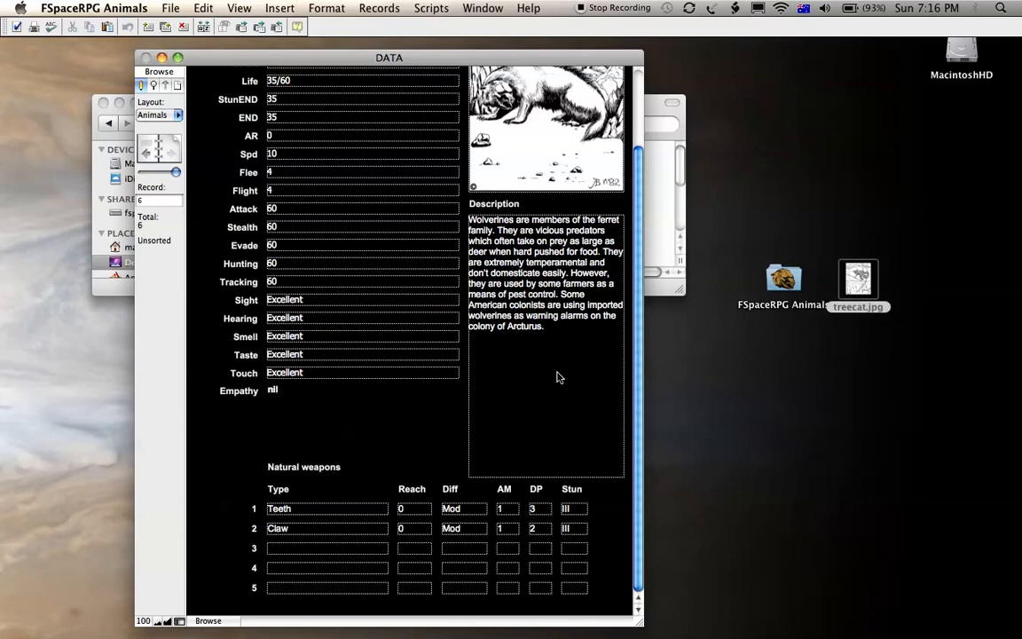
# Return to the first animal record, Canine.
pyautogui.click(156, 158)
pyautogui.moveTo(169, 172); pyautogui.dragTo(143, 172)
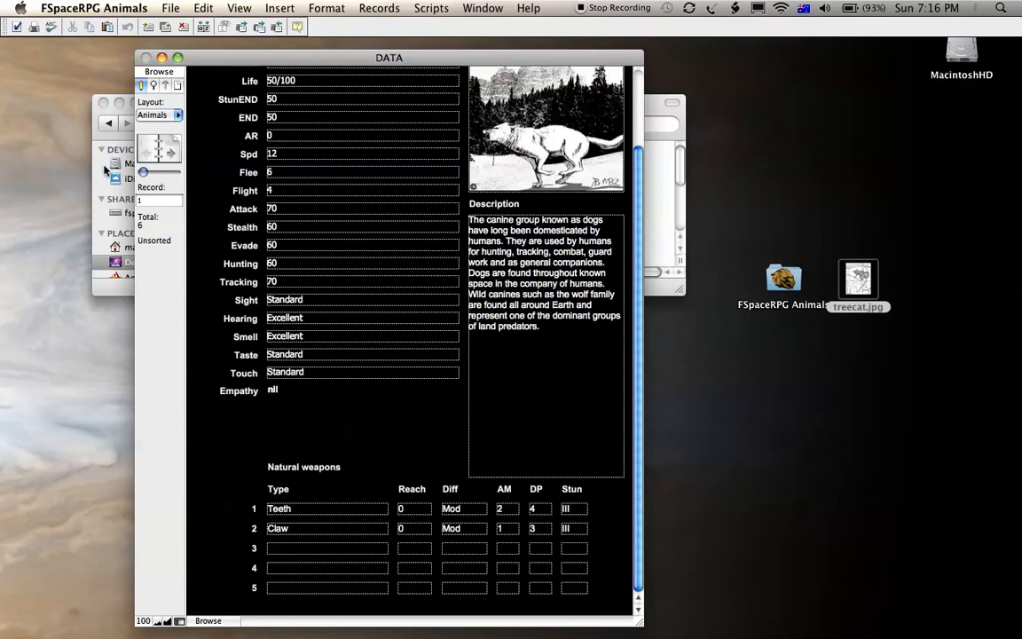
pyautogui.click(640, 87)
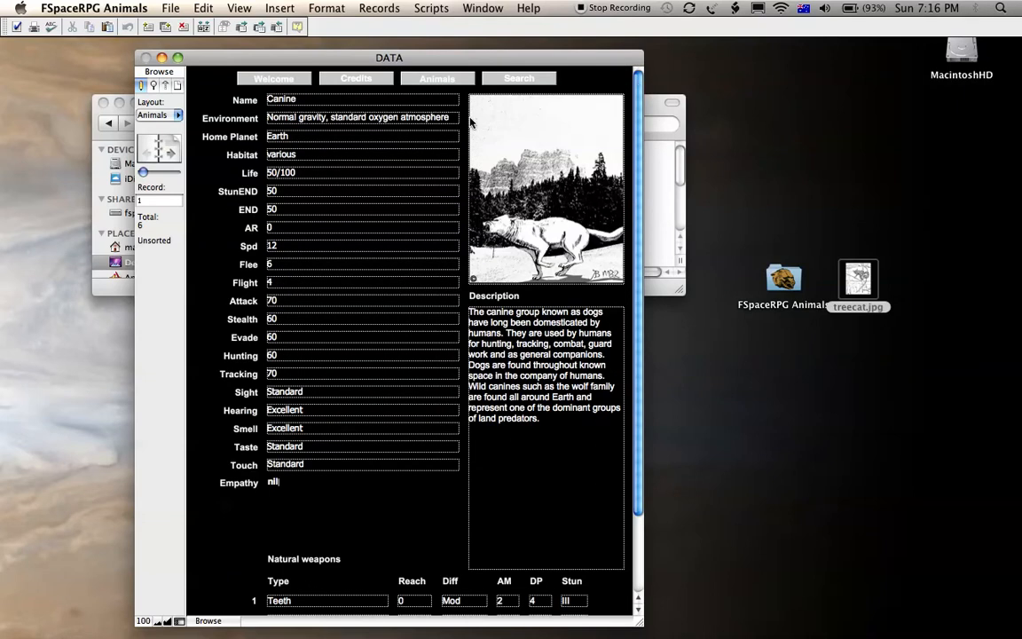
# Find all animal records whose Home Planet is Earth.
pyautogui.press('super+f')
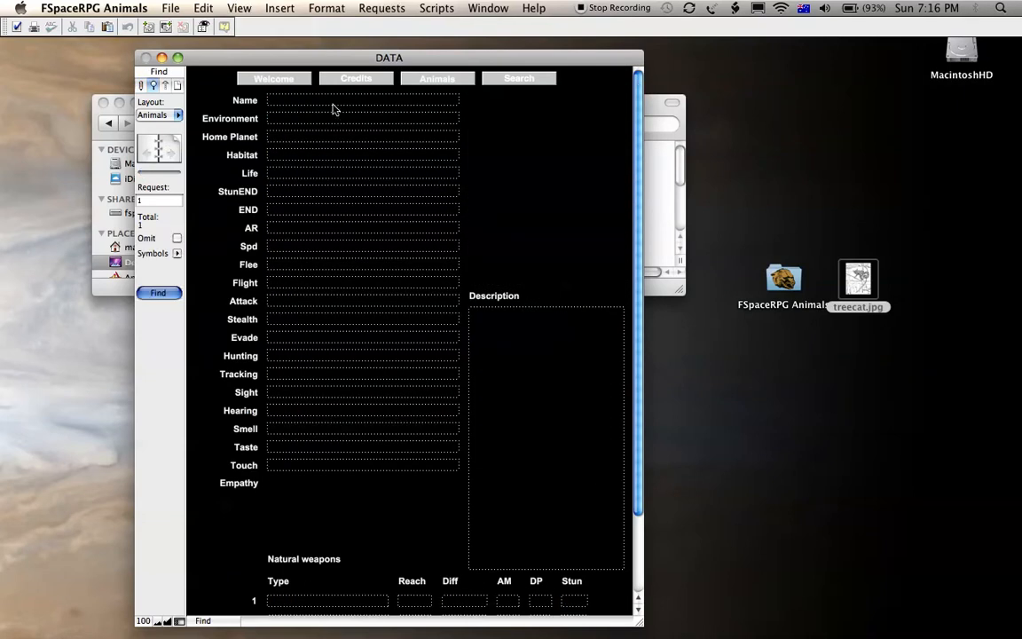
pyautogui.click(292, 115)
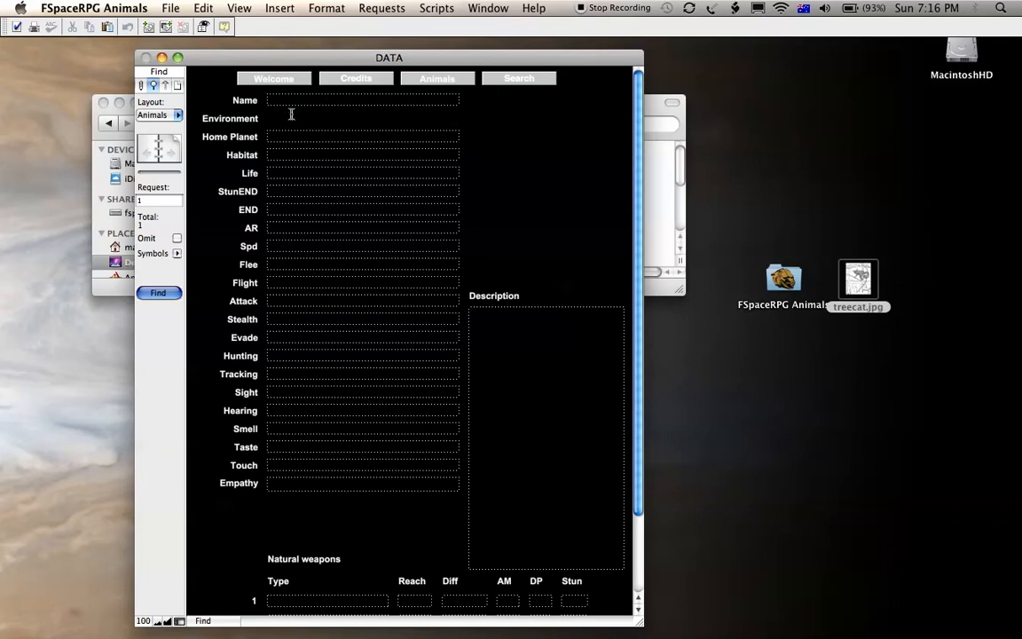
pyautogui.click(274, 138)
pyautogui.write('Earth')
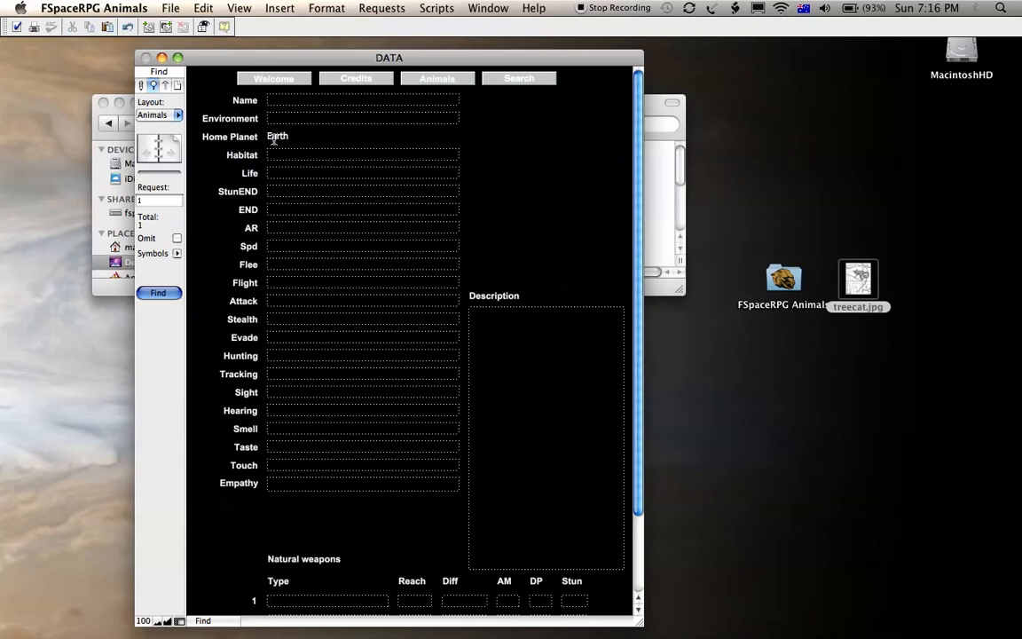
pyautogui.press('Return')
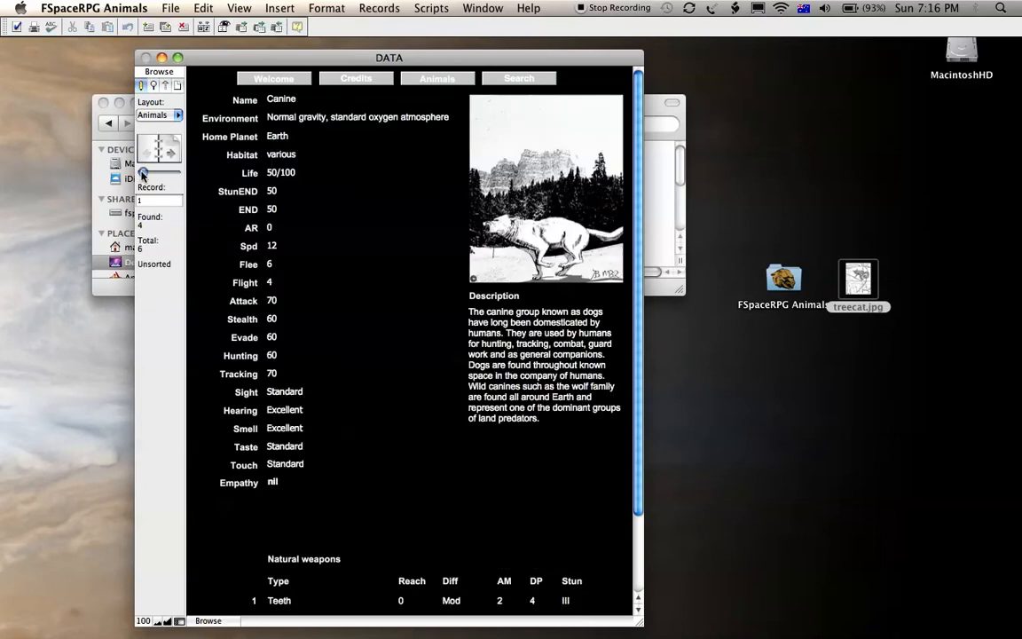
# Browse the found Earth animals and return to the first found record, Canine.
pyautogui.moveTo(152, 175); pyautogui.dragTo(176, 172)
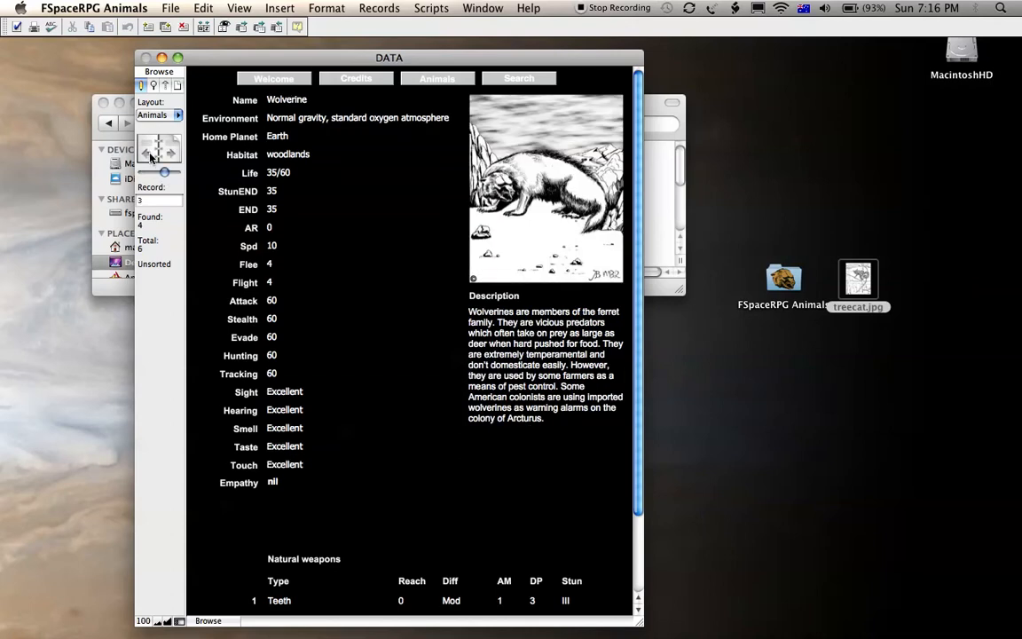
pyautogui.click(151, 157)
pyautogui.click(151, 158)
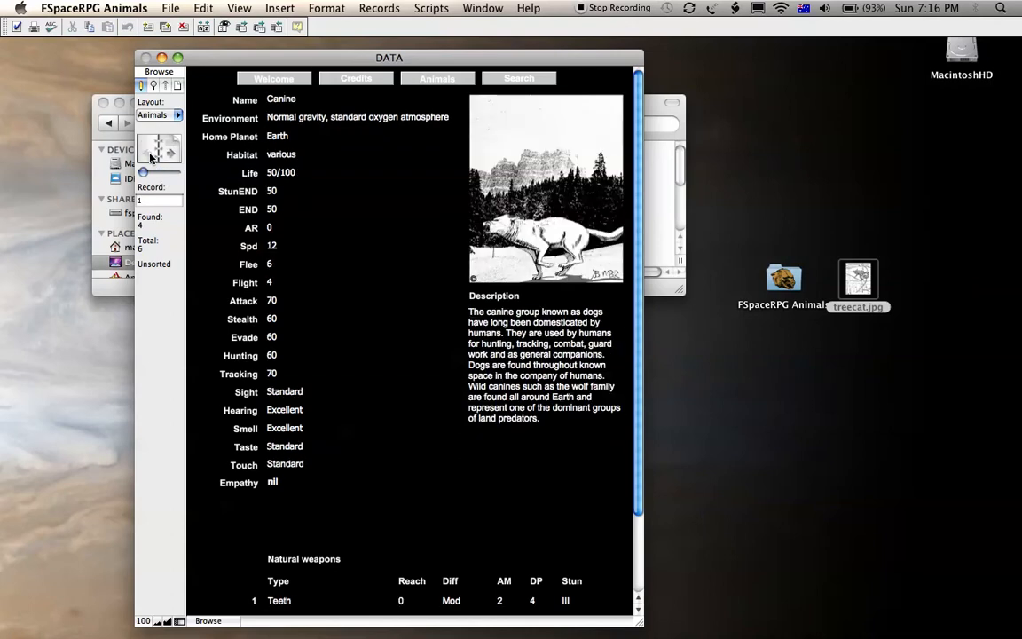
# View the Canine record at 150% and 75% zoom and restore it to 100%.
pyautogui.click(240, 8)
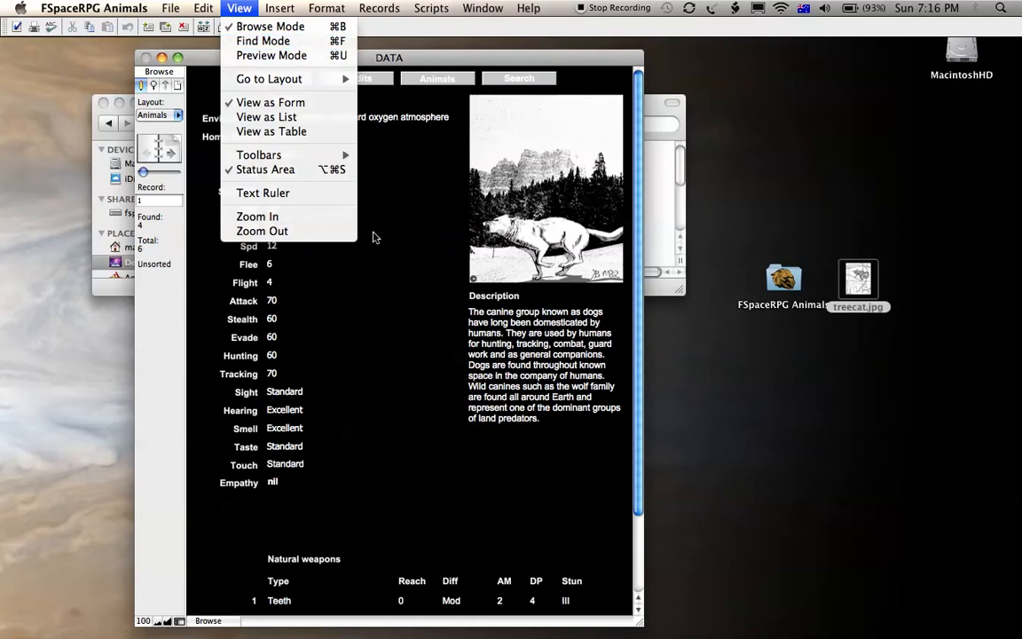
pyautogui.click(269, 223)
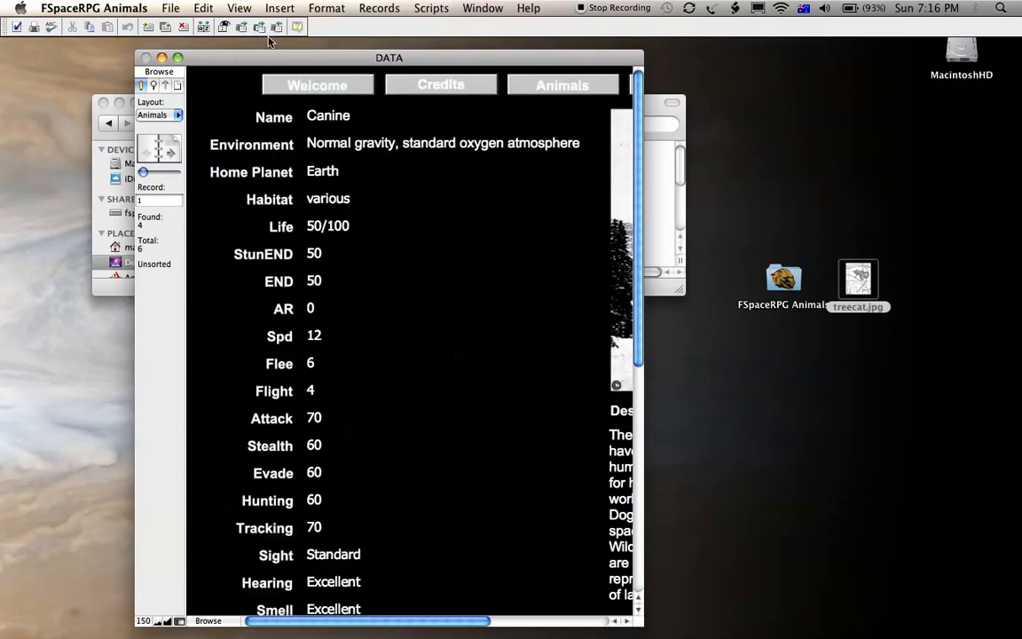
pyautogui.click(254, 7)
pyautogui.click(266, 229)
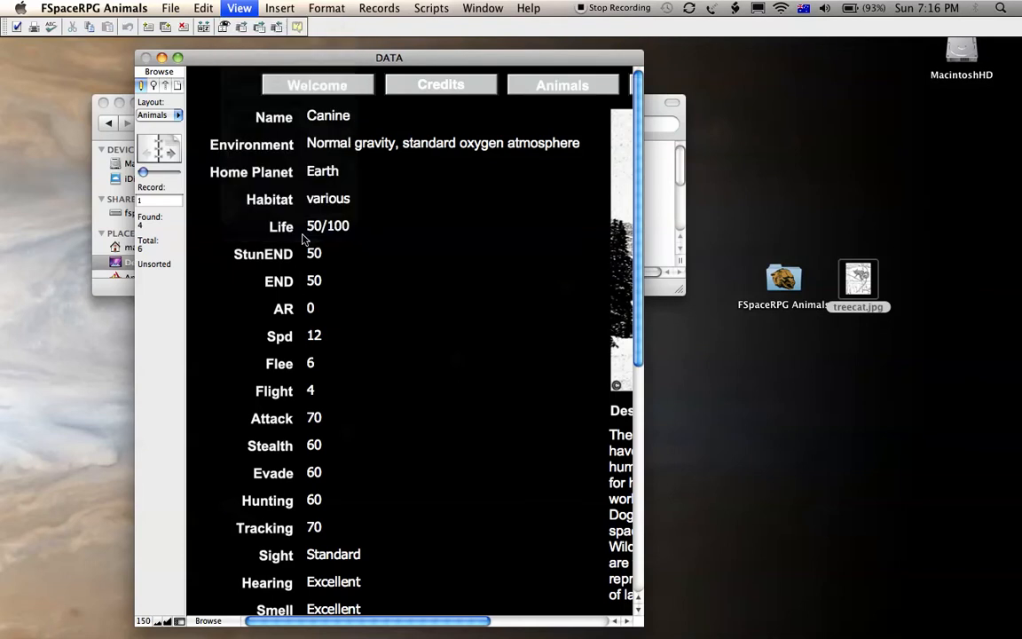
pyautogui.click(230, 7)
pyautogui.click(264, 231)
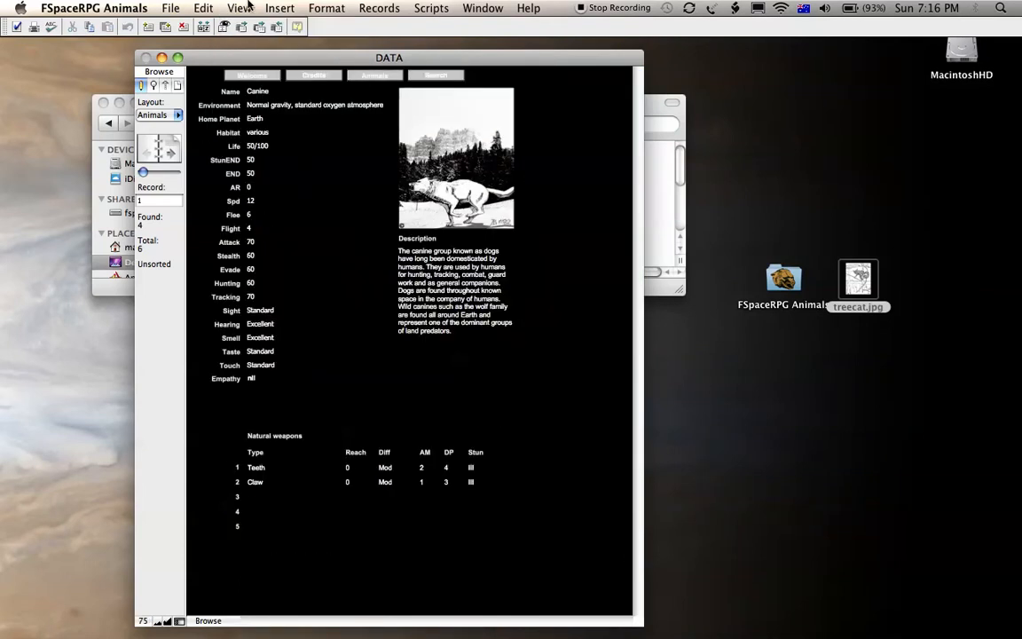
pyautogui.click(227, 8)
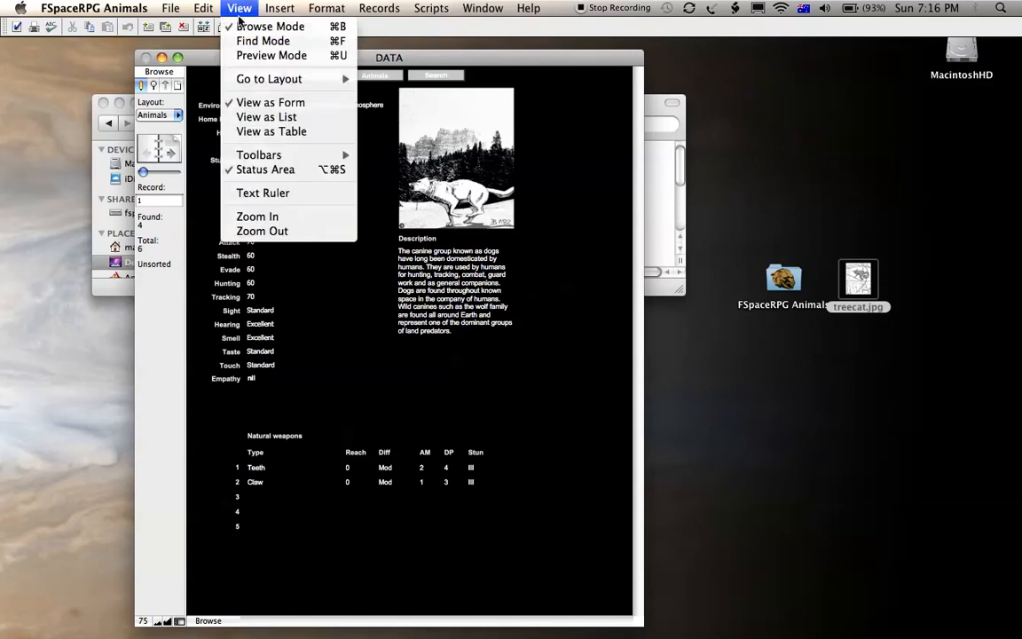
pyautogui.click(277, 222)
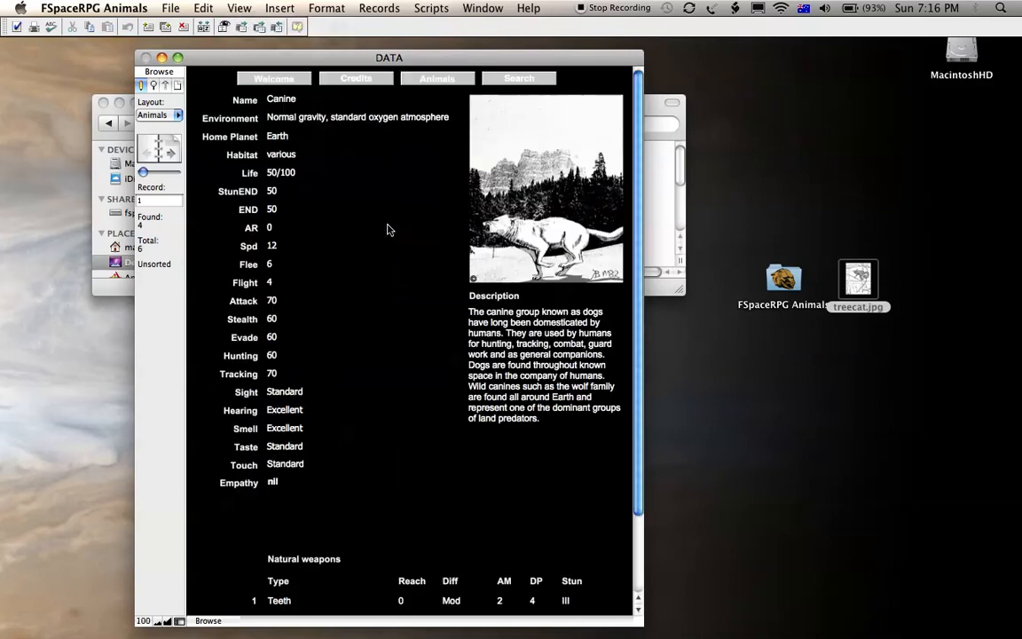
pyautogui.click(337, 7)
pyautogui.moveTo(365, 5)
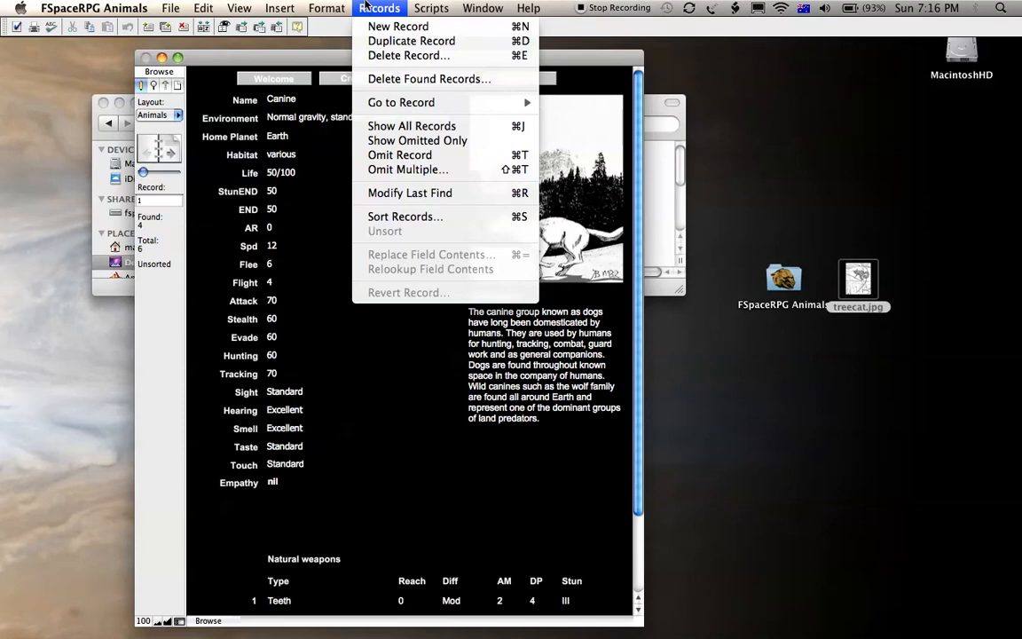
pyautogui.click(301, 257)
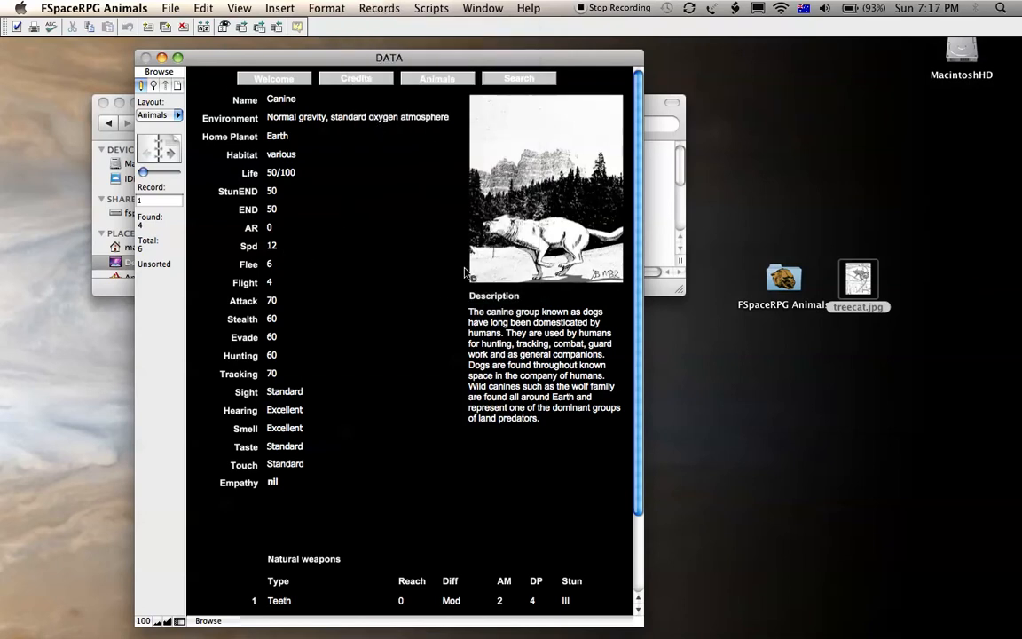
pyautogui.click(377, 7)
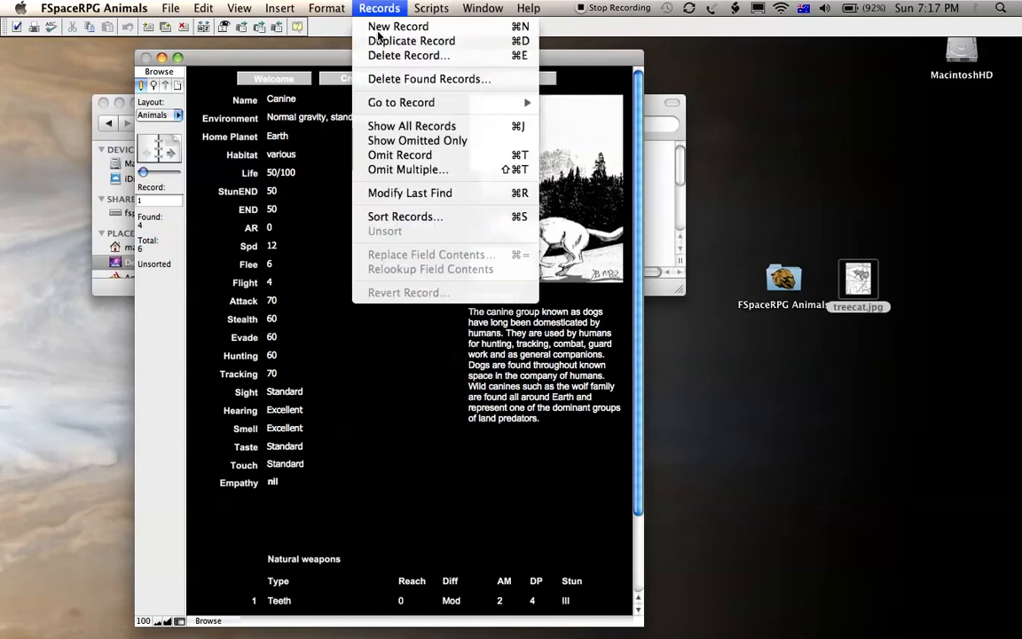
pyautogui.click(298, 251)
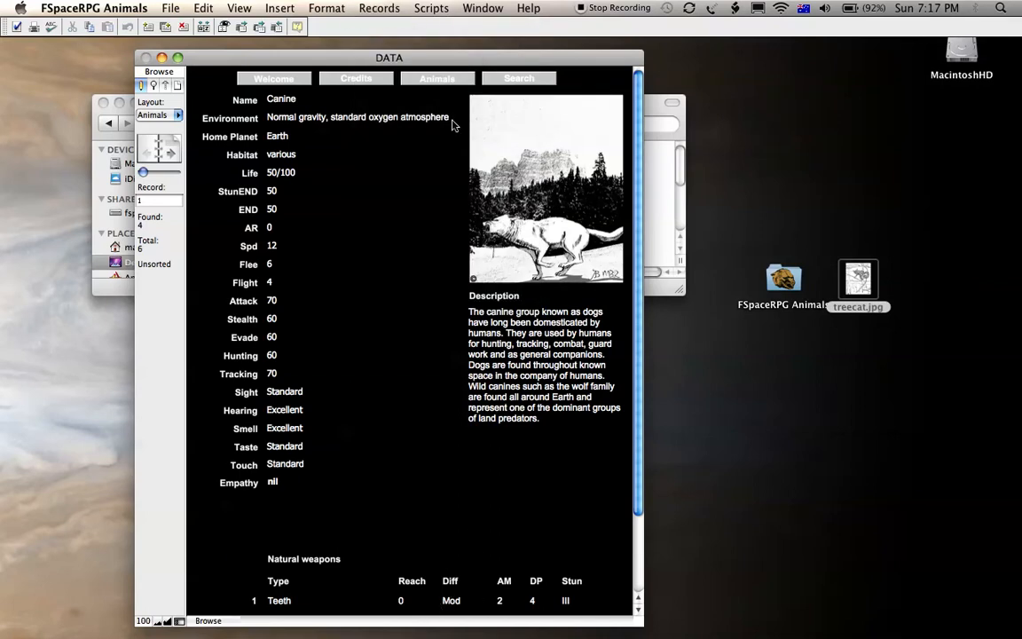
pyautogui.click(373, 7)
pyautogui.click(274, 231)
# Sort the found Earth records by Home Planet in descending order.
pyautogui.click(390, 7)
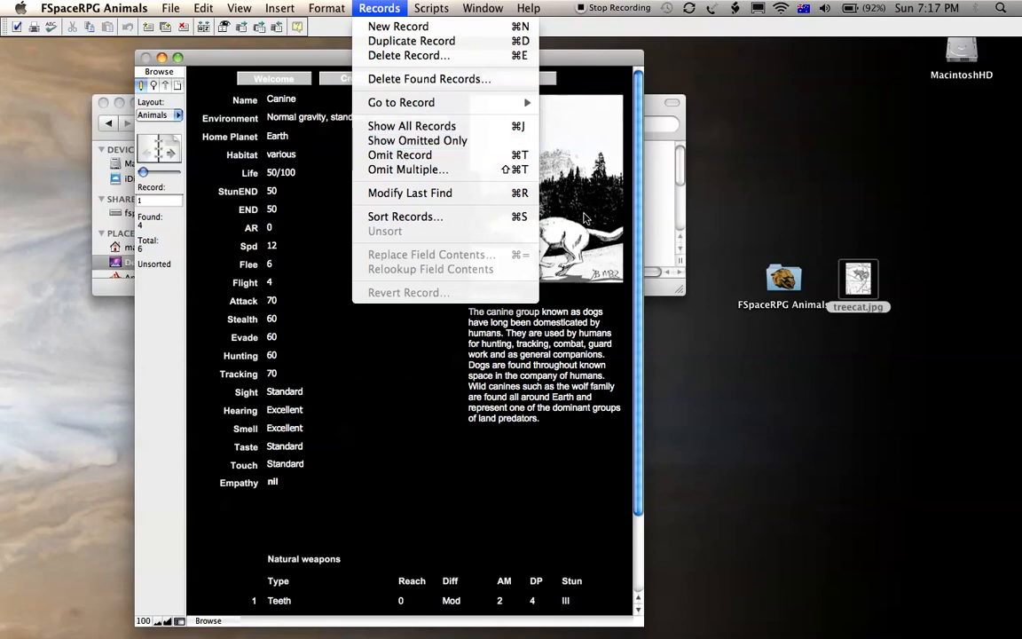
pyautogui.click(411, 219)
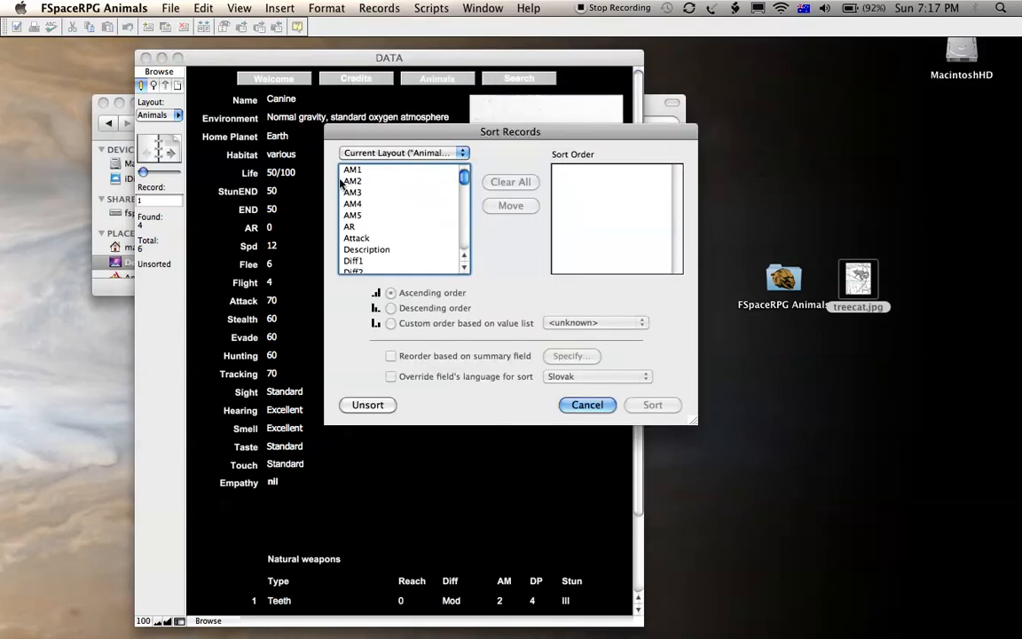
pyautogui.moveTo(465, 176); pyautogui.dragTo(464, 210)
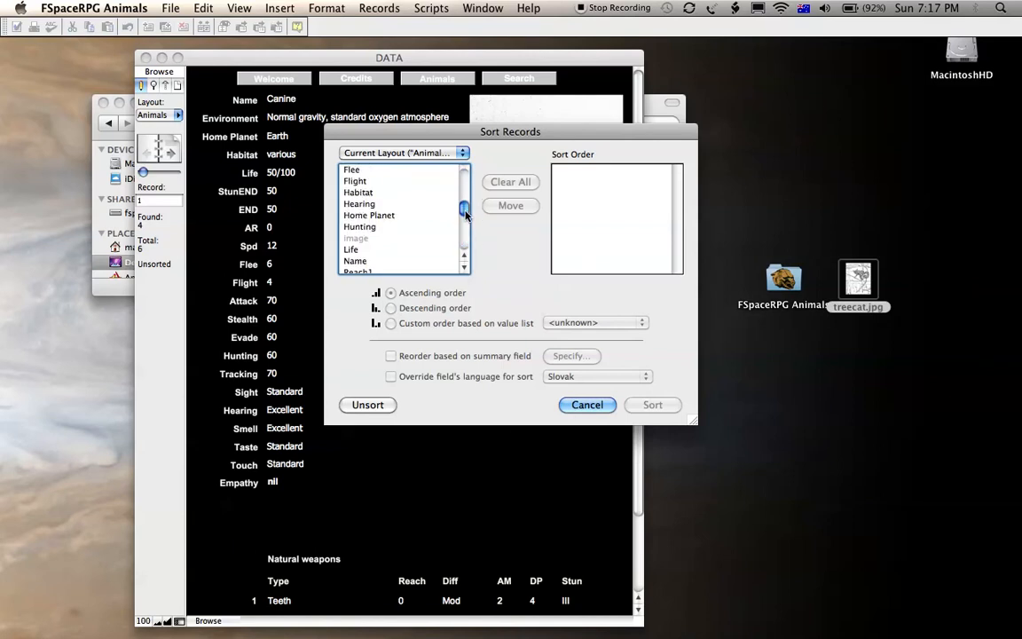
pyautogui.click(413, 215)
pyautogui.click(513, 206)
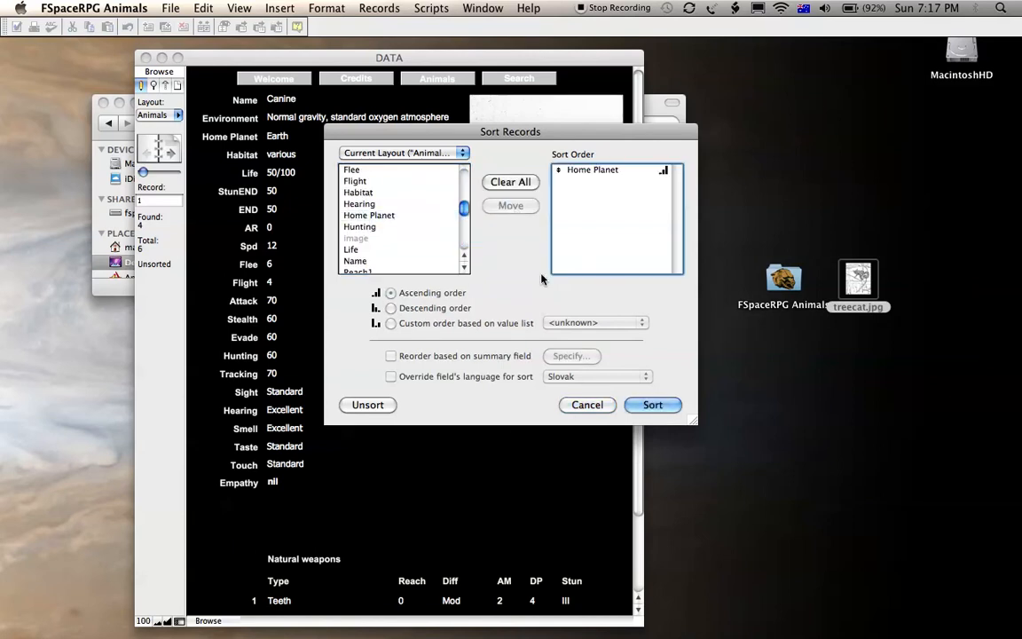
pyautogui.click(590, 169)
pyautogui.click(408, 309)
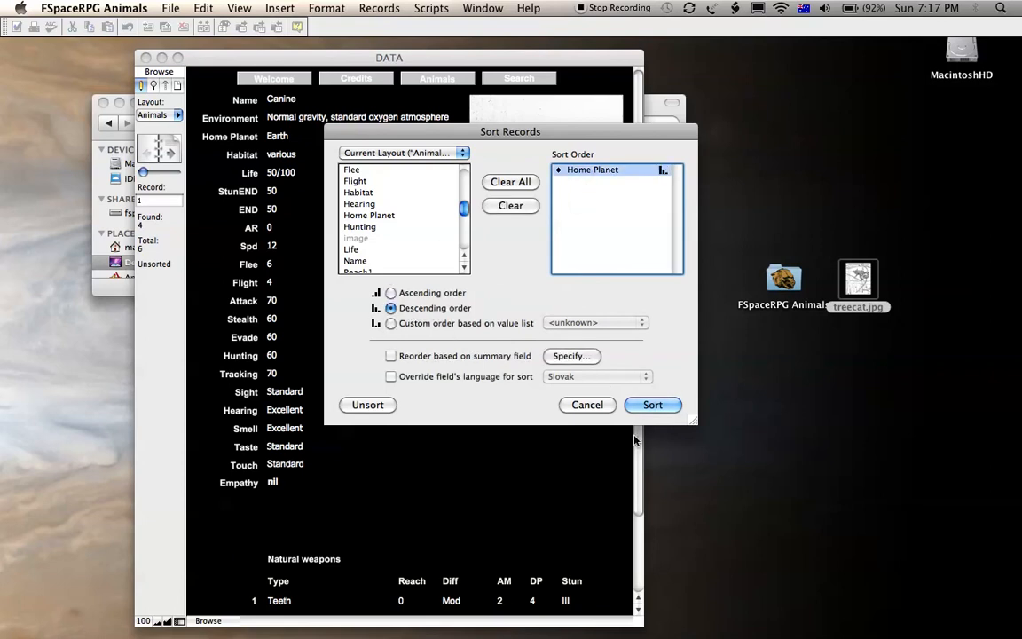
pyautogui.click(662, 407)
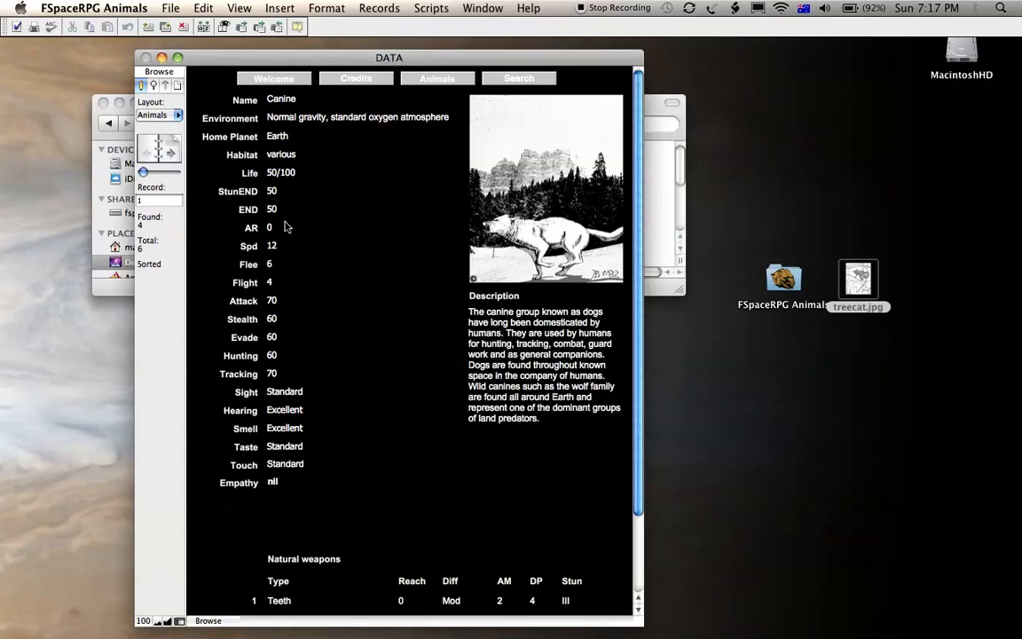
# Step through the sorted Earth records and go back to the first one, Canine.
pyautogui.click(172, 152)
pyautogui.click(172, 151)
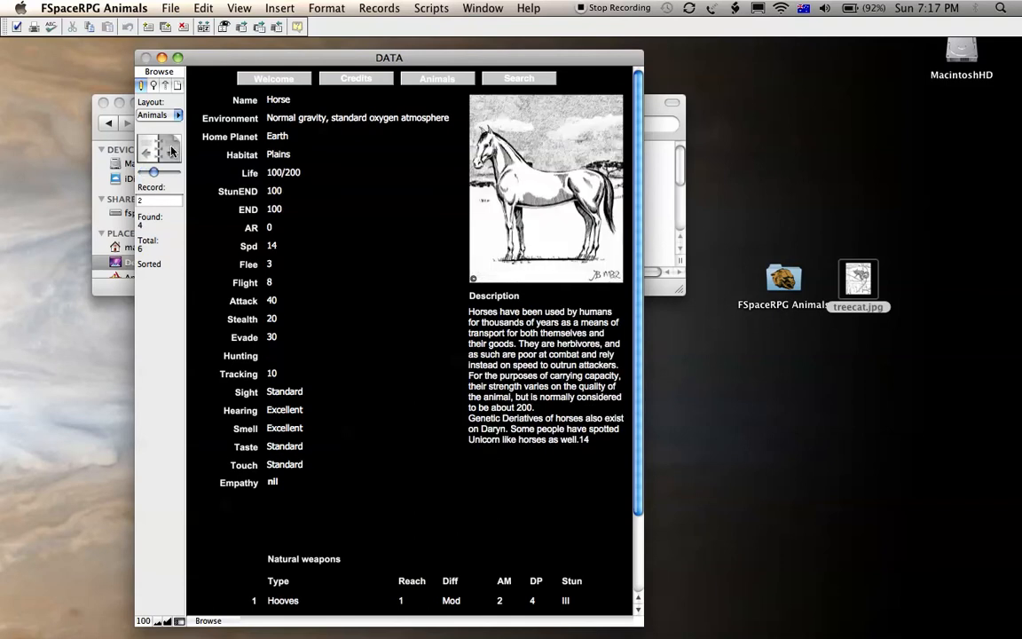
pyautogui.click(172, 151)
pyautogui.click(147, 154)
pyautogui.click(146, 153)
pyautogui.click(146, 154)
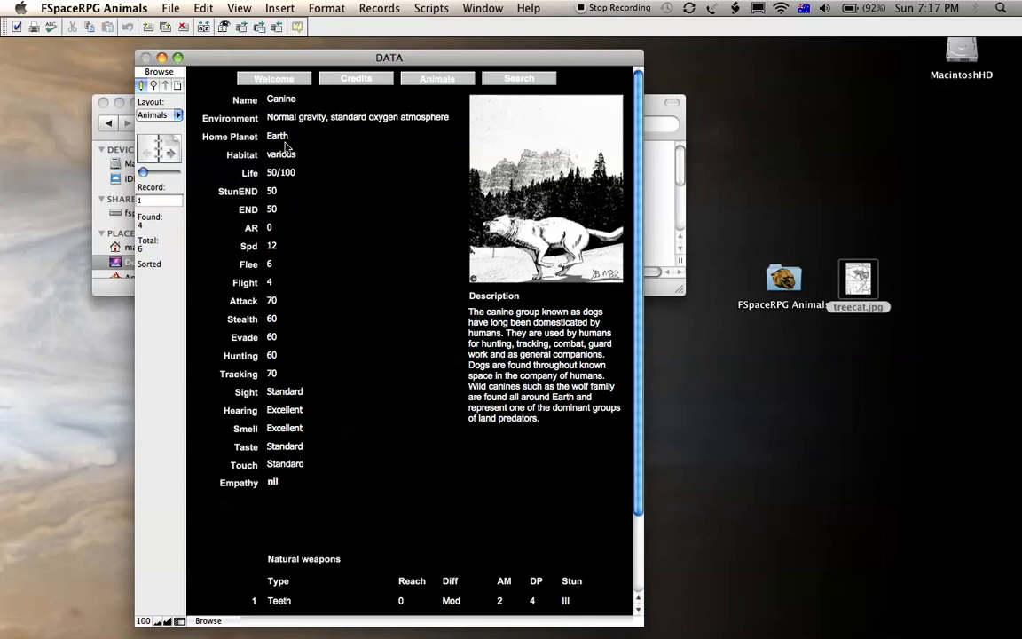
# Show all animal records again and advance to the last one, Wolverine.
pyautogui.click(417, 5)
pyautogui.moveTo(379, 8)
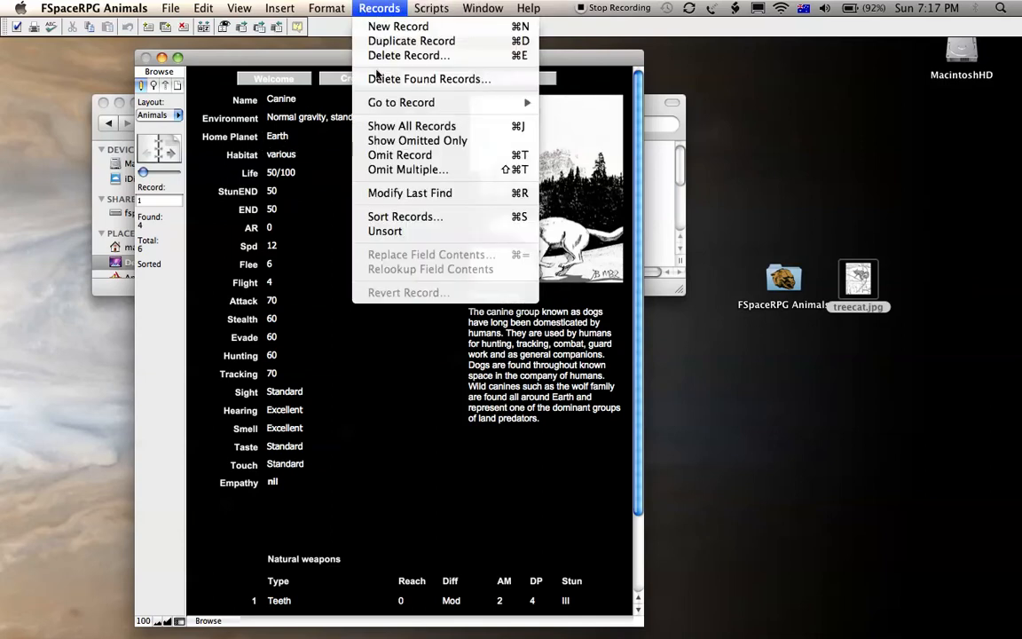
pyautogui.click(400, 128)
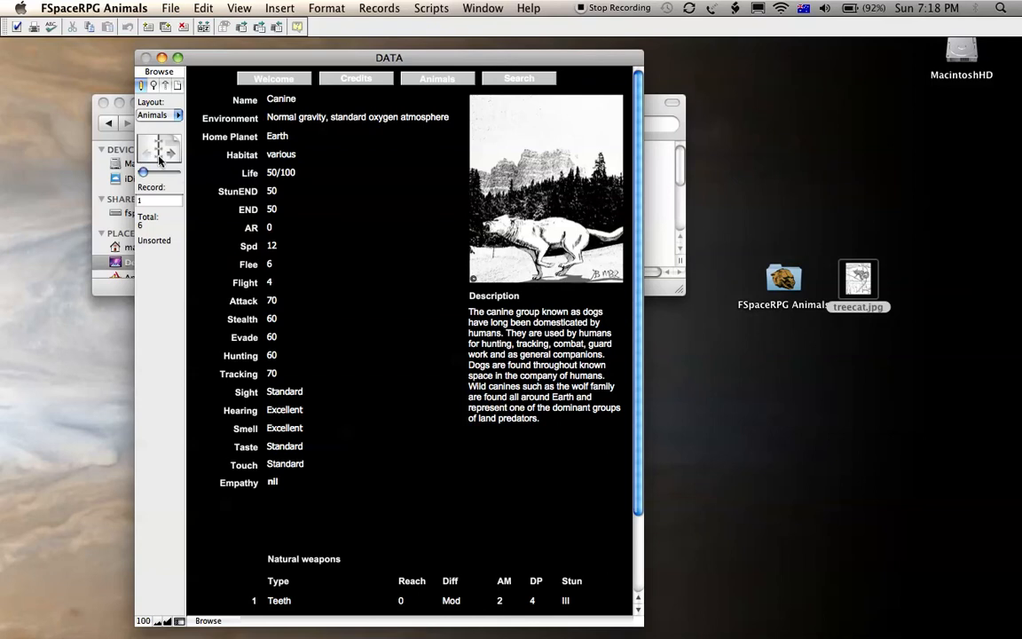
pyautogui.click(164, 155)
pyautogui.click(164, 155)
pyautogui.click(164, 155)
pyautogui.click(164, 155)
pyautogui.click(164, 155)
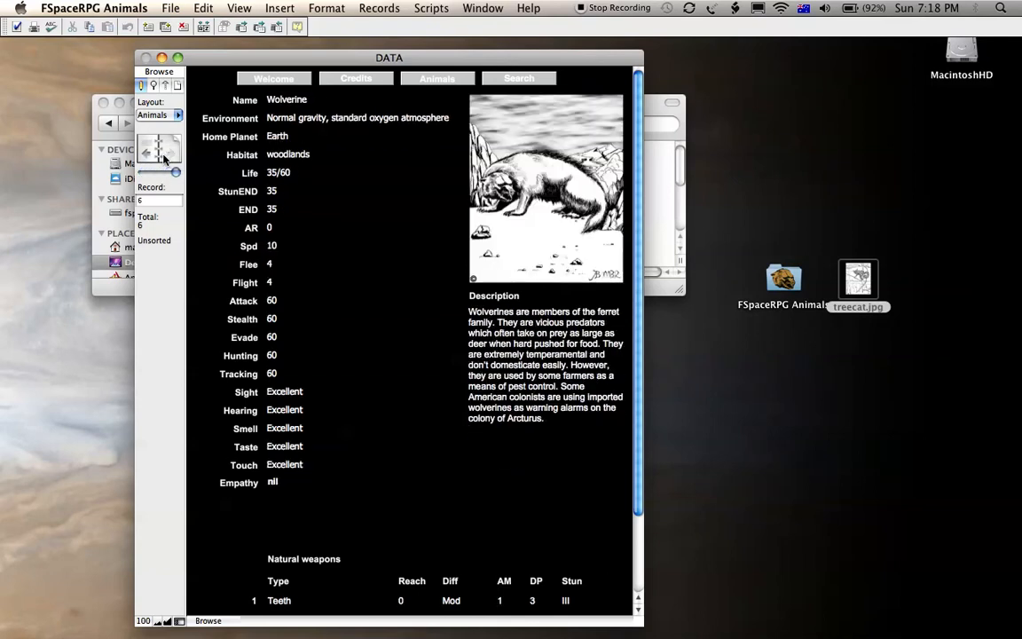
# Sort the full set of animal records by Home Planet in descending order.
pyautogui.click(351, 6)
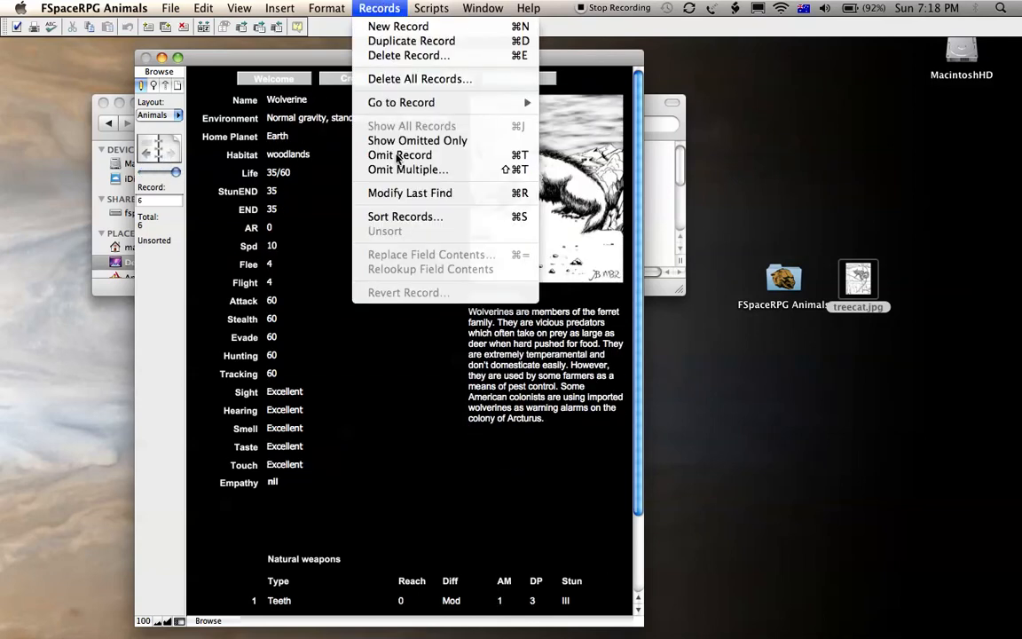
pyautogui.click(406, 217)
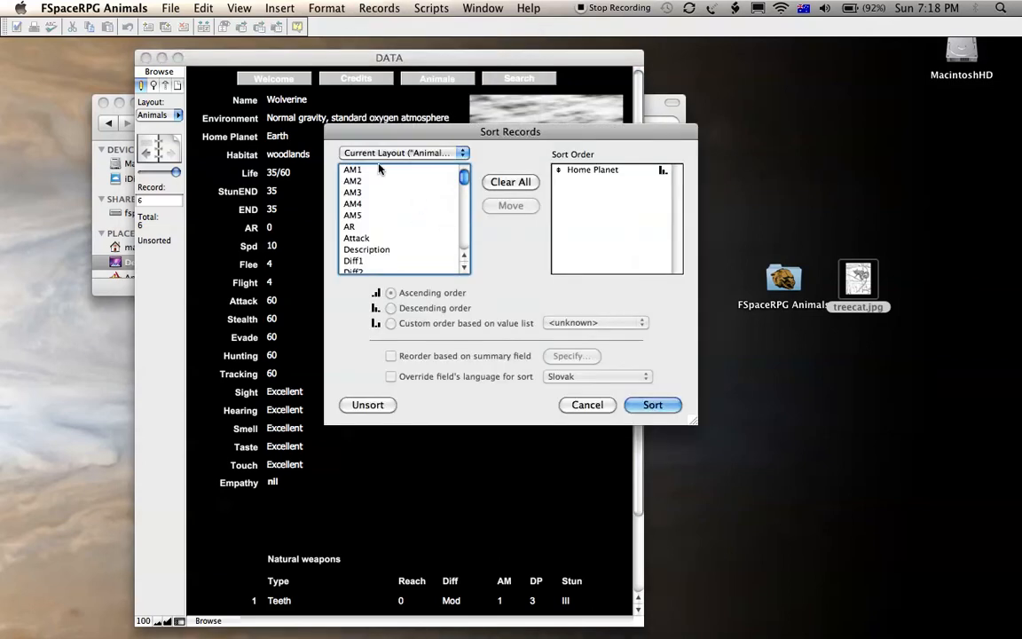
pyautogui.click(596, 171)
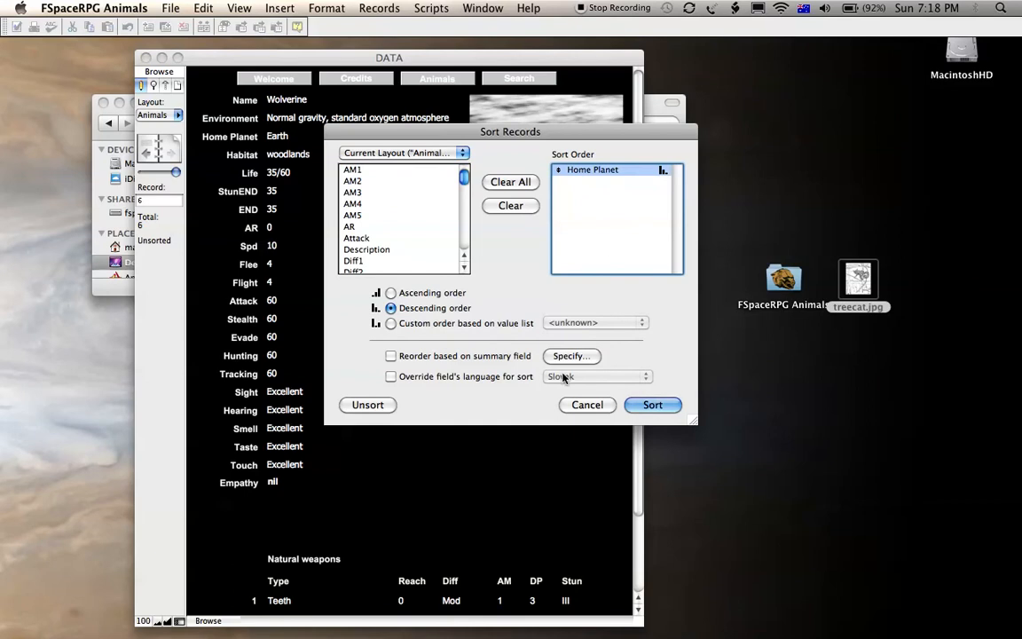
pyautogui.click(653, 406)
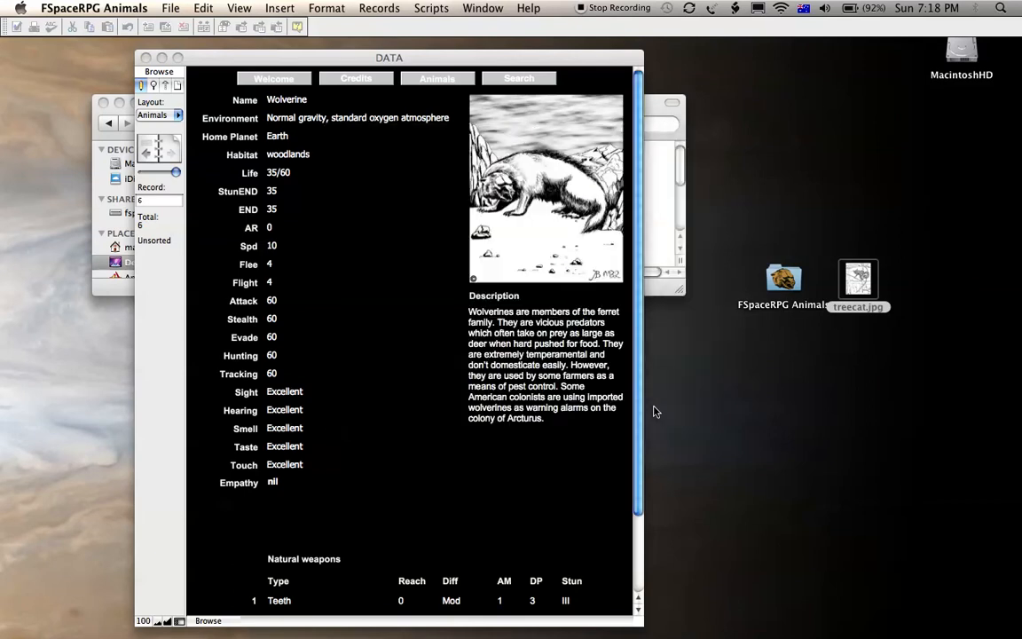
# Check the order of home planets across the sorted records, back to the first record and forward to the last.
pyautogui.click(167, 153)
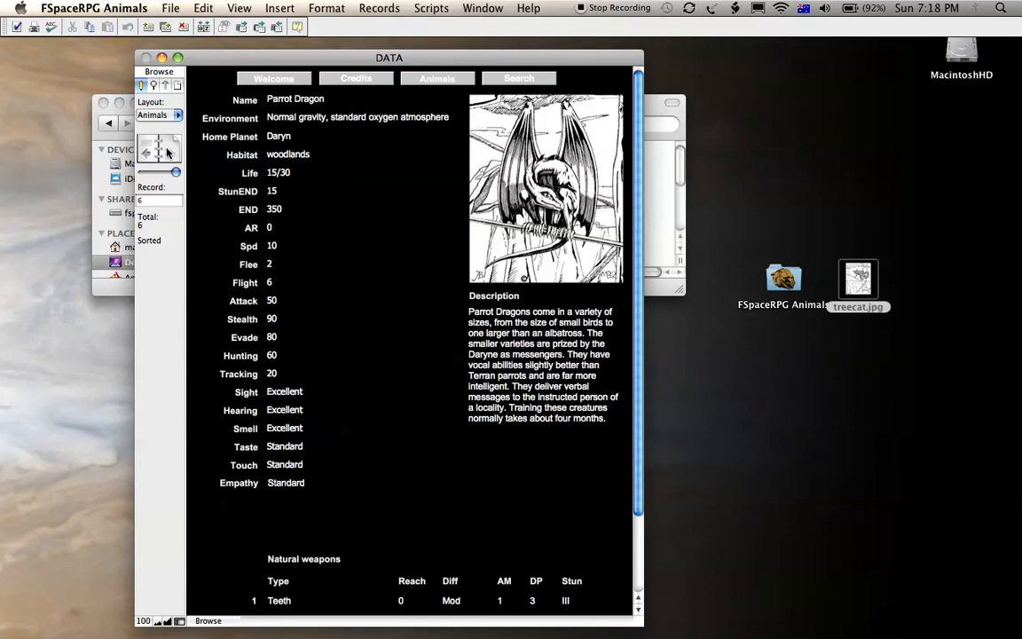
pyautogui.click(148, 153)
pyautogui.click(148, 153)
pyautogui.click(148, 153)
pyautogui.click(148, 153)
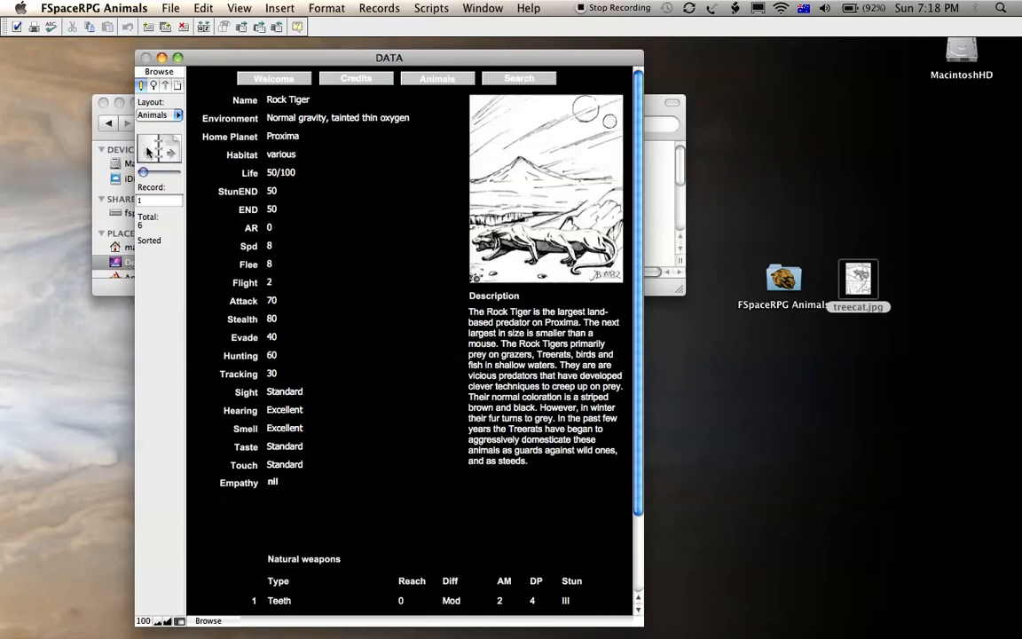
pyautogui.click(169, 151)
pyautogui.click(168, 150)
pyautogui.click(169, 151)
pyautogui.click(169, 151)
pyautogui.click(169, 151)
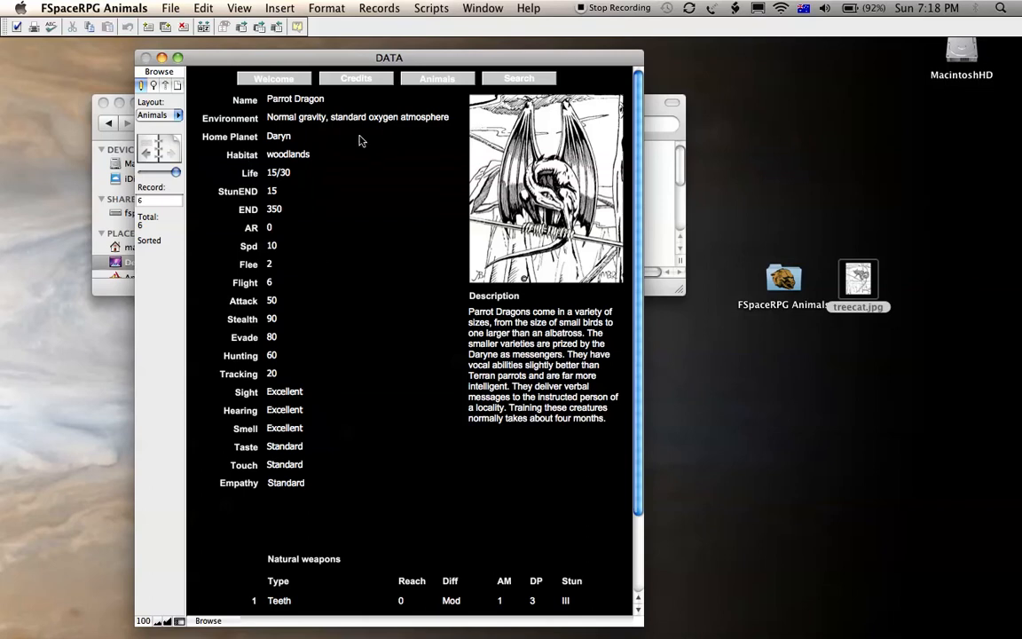
# Create a new animal record with the name Treecat and the home planet Aronhi Homeworld.
pyautogui.click(327, 8)
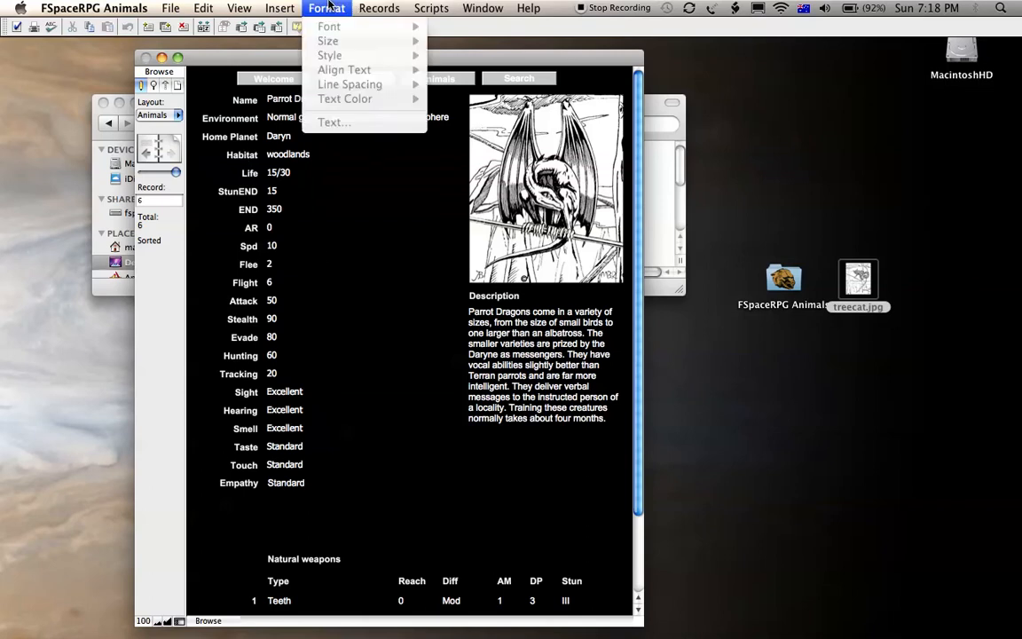
pyautogui.click(377, 26)
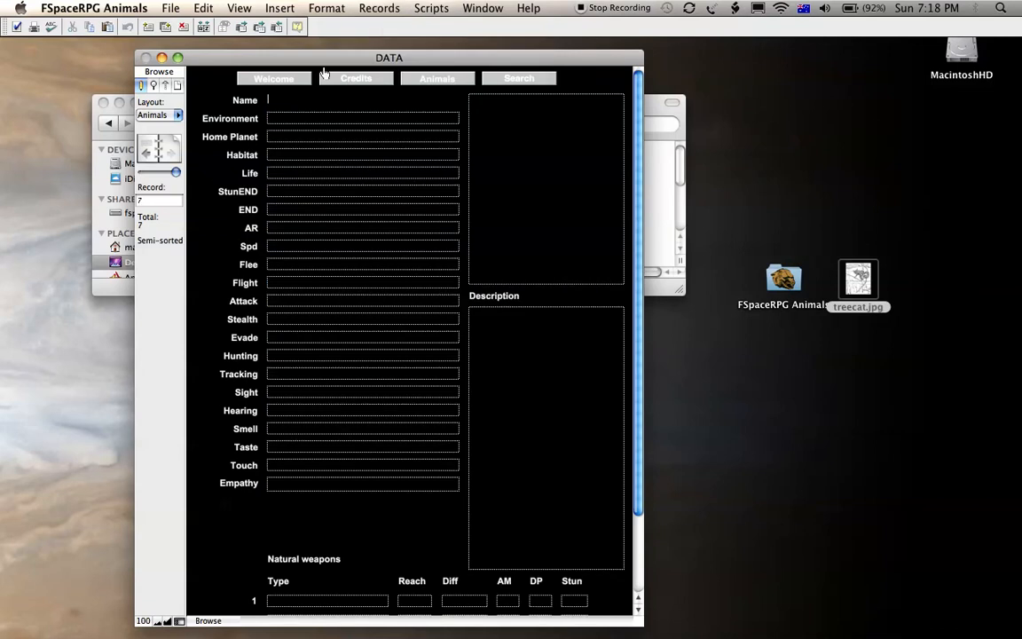
pyautogui.click(292, 102)
pyautogui.click(284, 133)
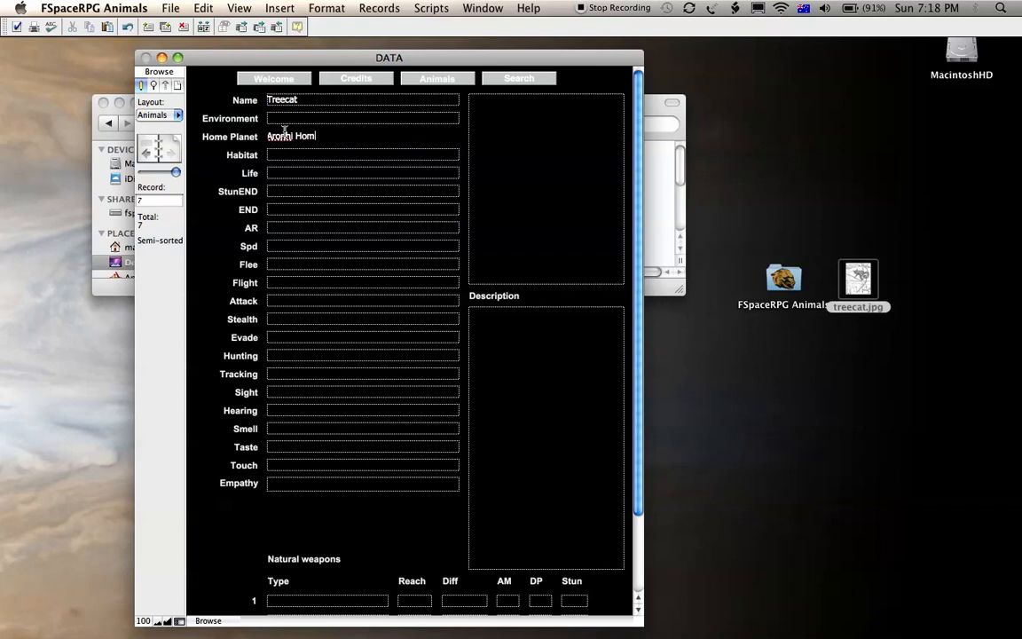
pyautogui.click(283, 117)
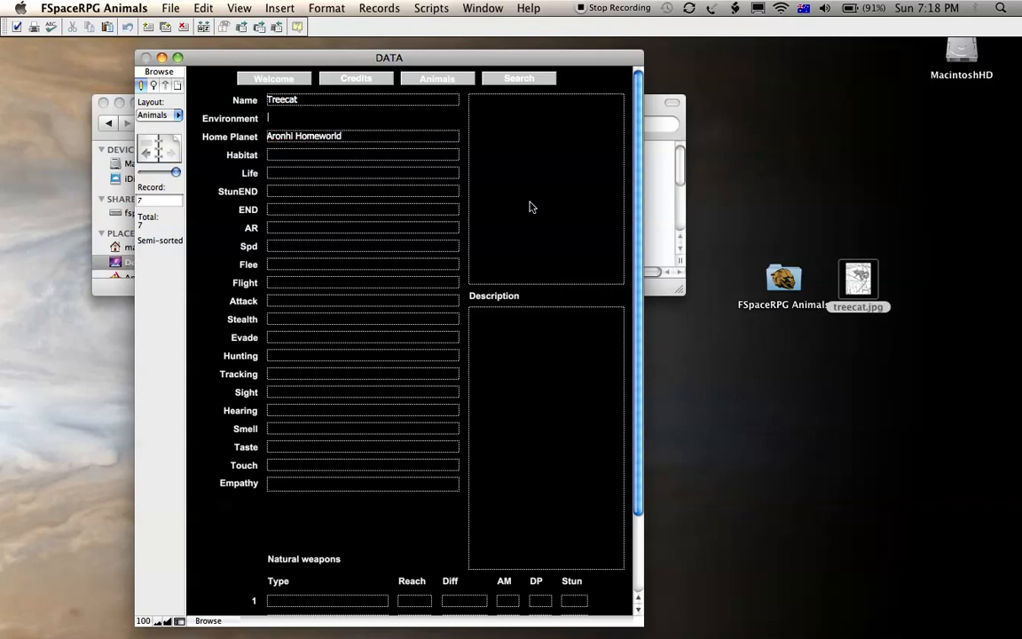
# Enter the Treecat's description as "This is the local equivalent of a monkey. Much favoured as a pet.".
pyautogui.click(529, 371)
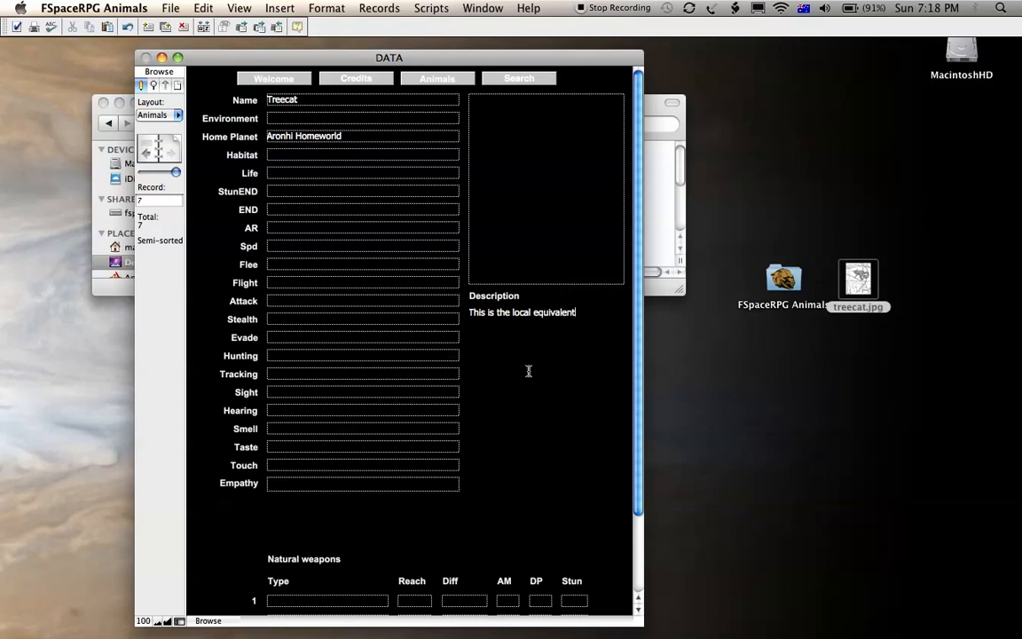
pyautogui.write('key. Much favour')
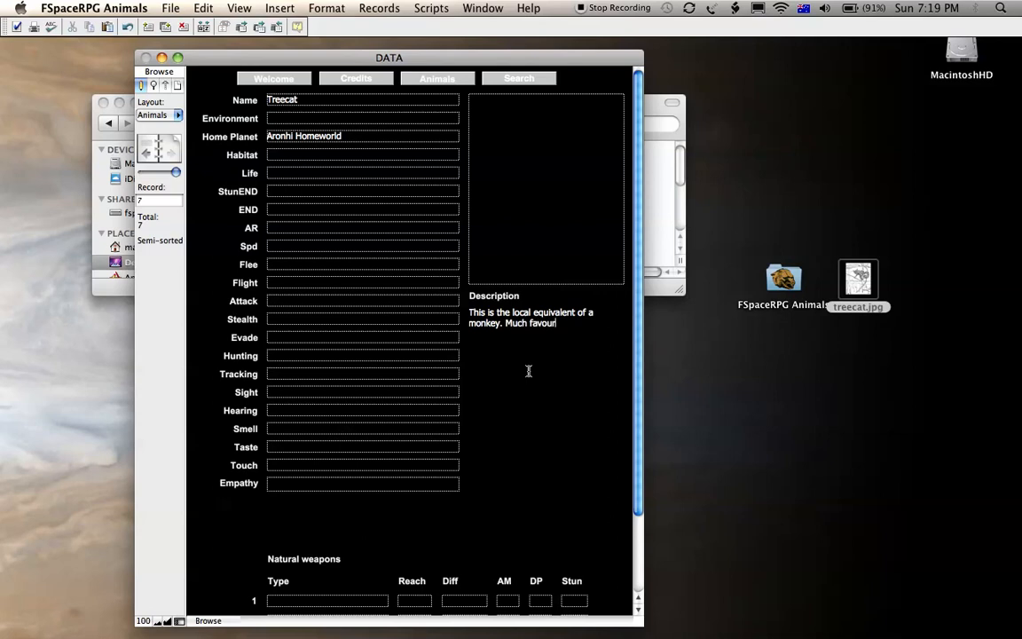
pyautogui.write(' as')
# Insert treecat.jpg from the Desktop as the Treecat record's picture and commit the record.
pyautogui.click(537, 223)
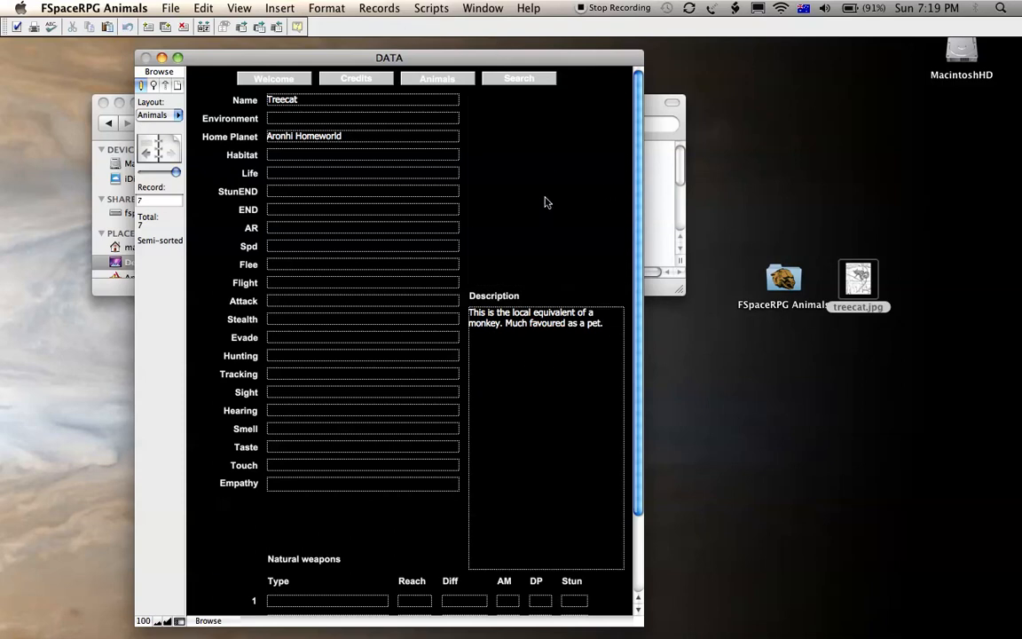
pyautogui.click(286, 8)
pyautogui.click(289, 27)
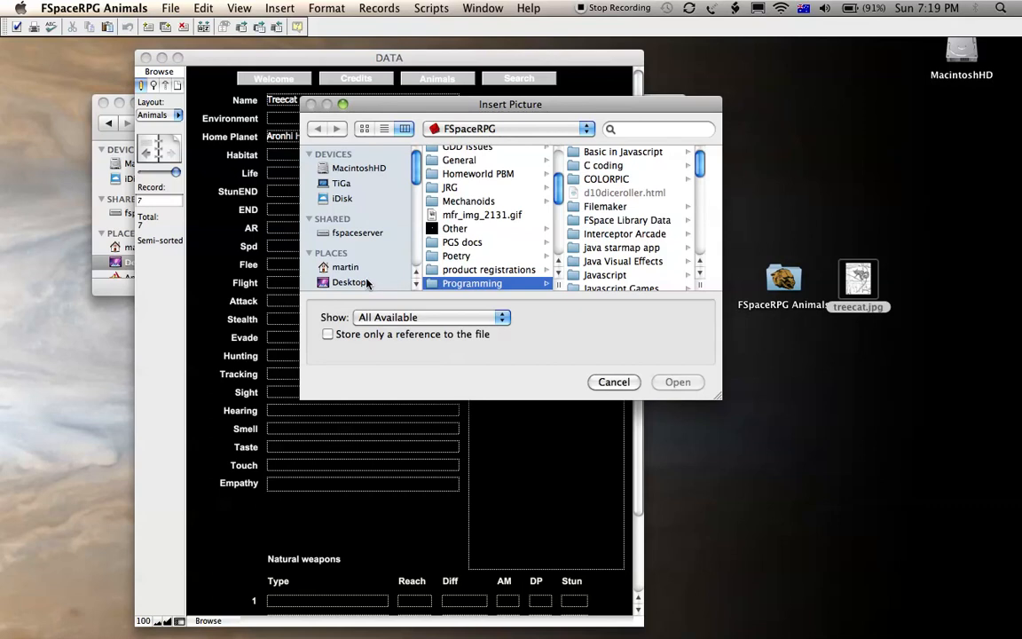
pyautogui.click(367, 282)
pyautogui.click(466, 165)
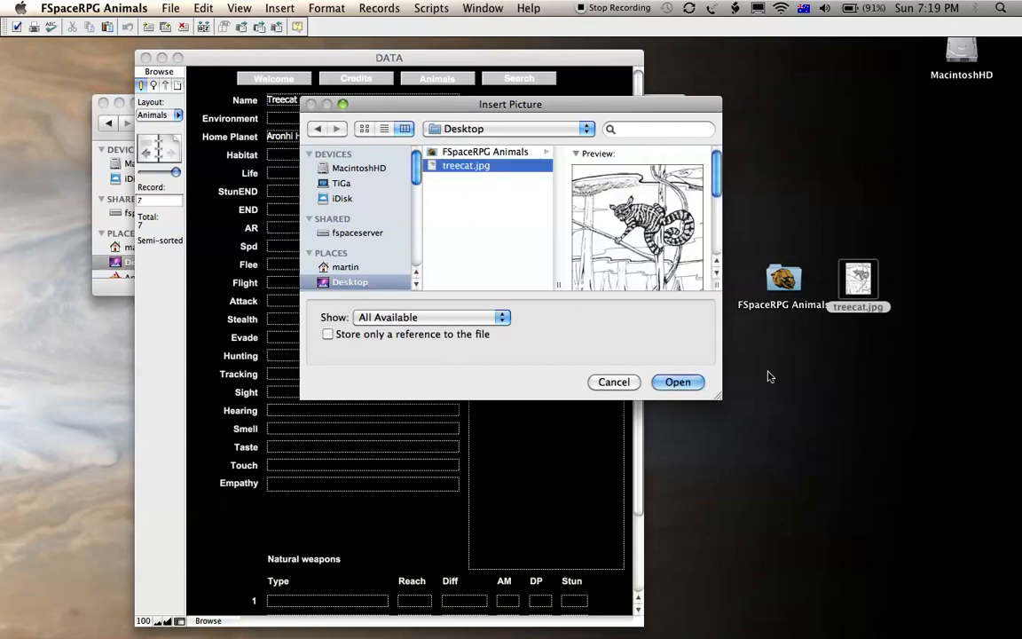
pyautogui.click(679, 382)
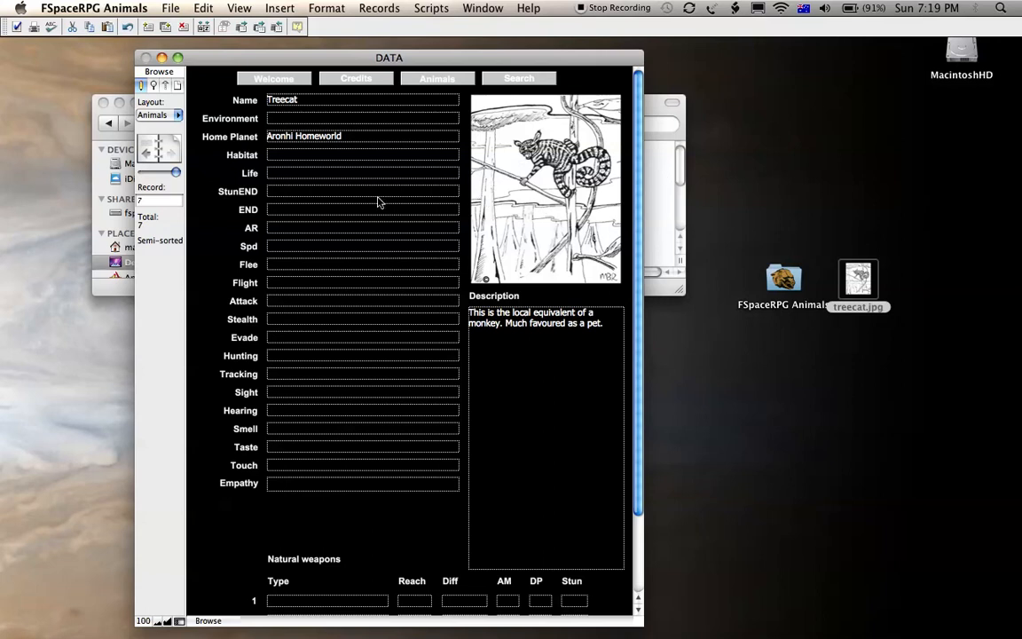
pyautogui.click(296, 201)
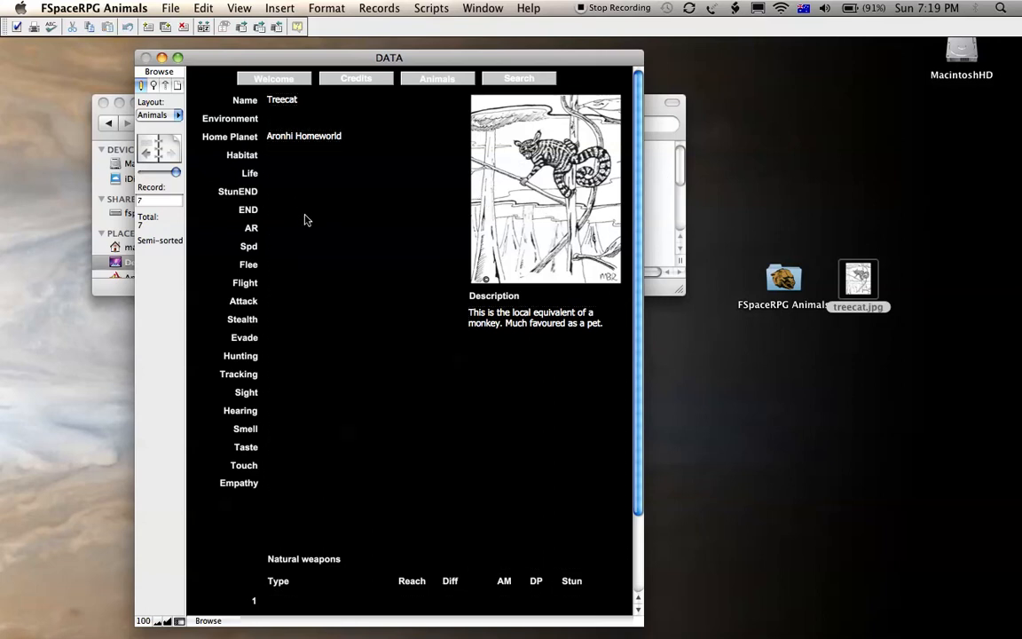
pyautogui.click(502, 480)
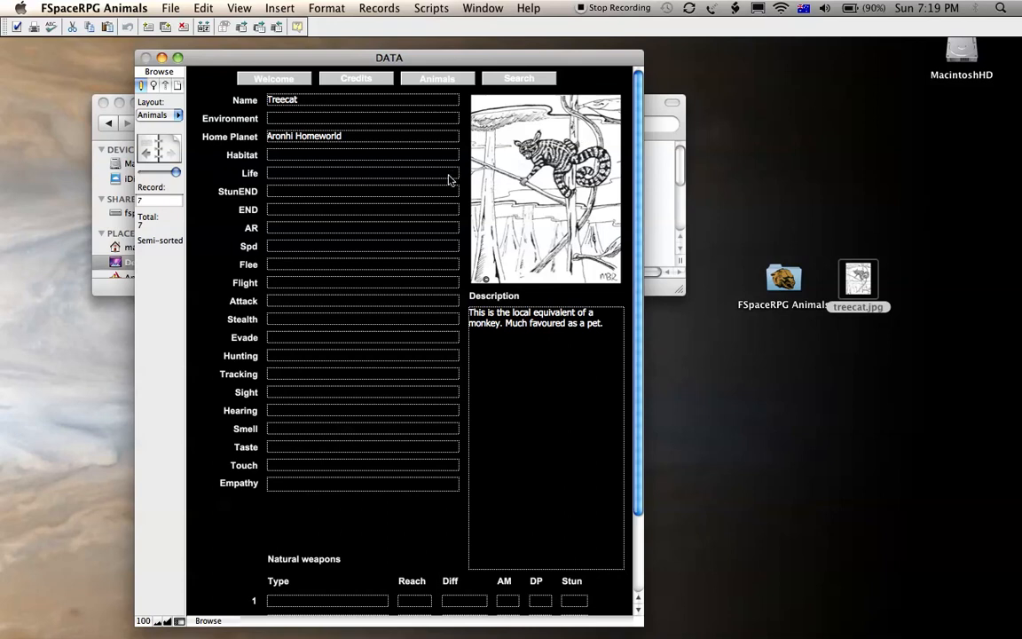
# Visit the Credits and Welcome pages and return to the Treecat record on the Animals page.
pyautogui.click(373, 76)
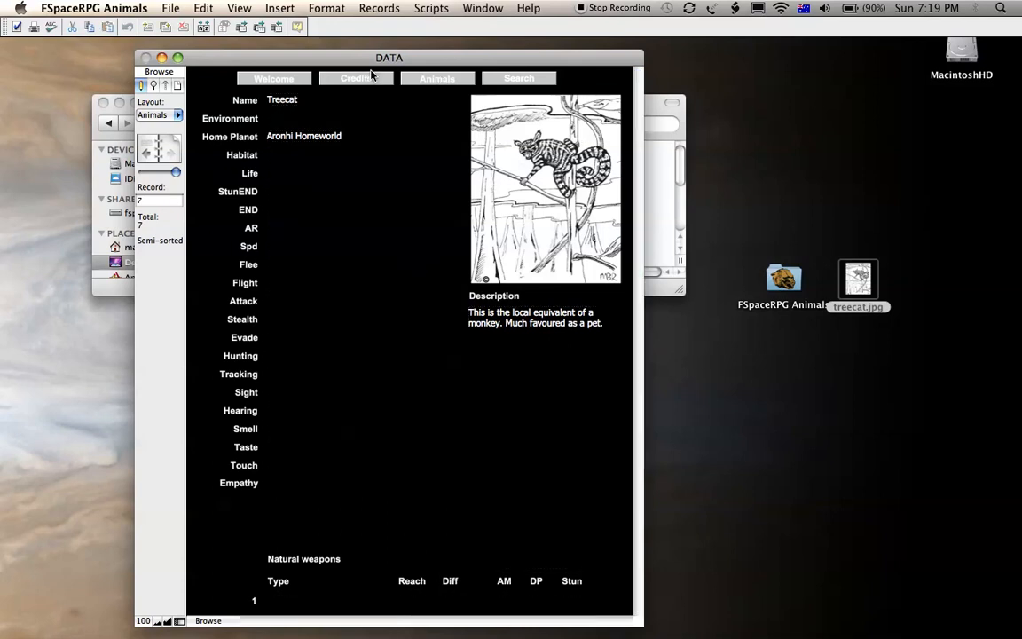
pyautogui.click(257, 78)
pyautogui.click(421, 81)
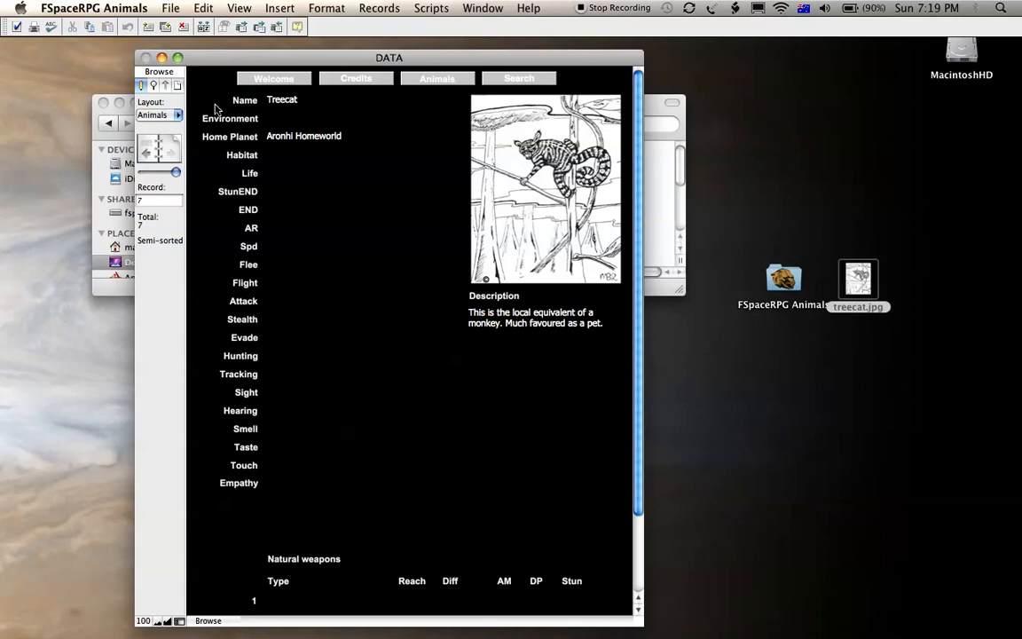
pyautogui.click(484, 6)
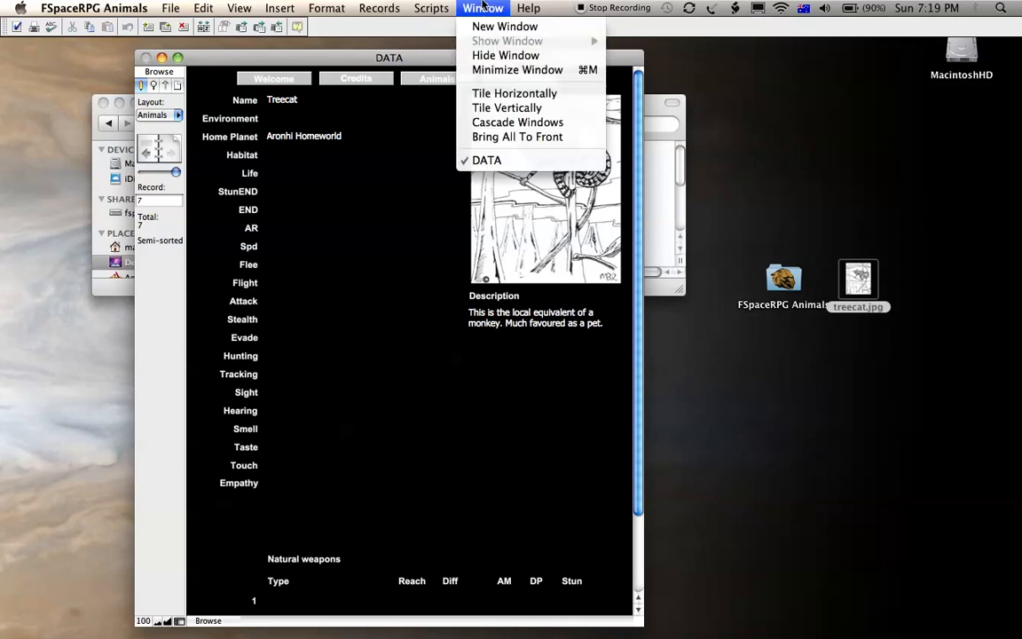
pyautogui.moveTo(323, 6)
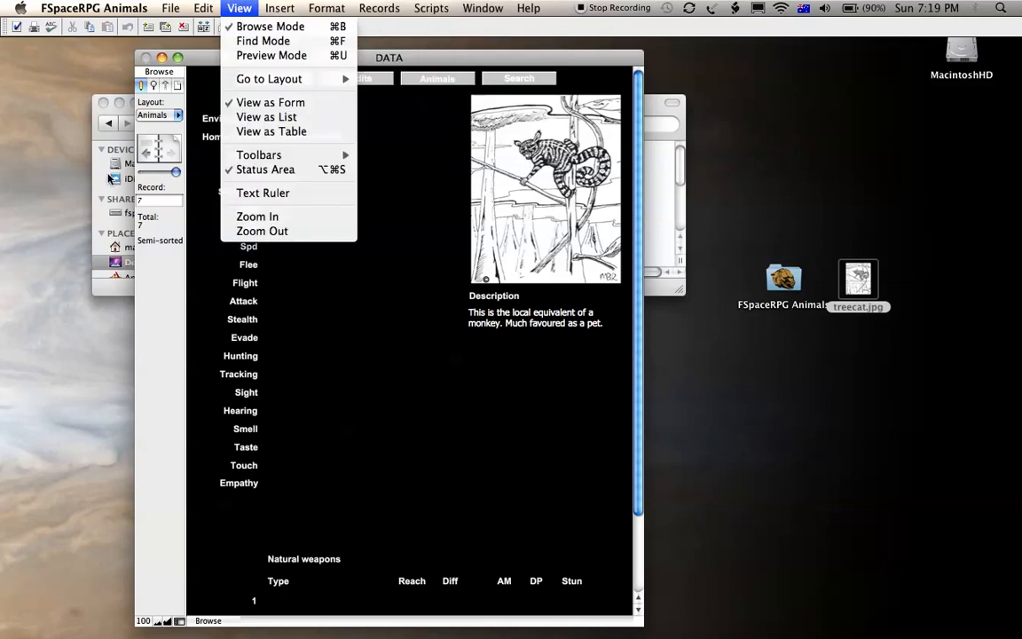
pyautogui.click(153, 219)
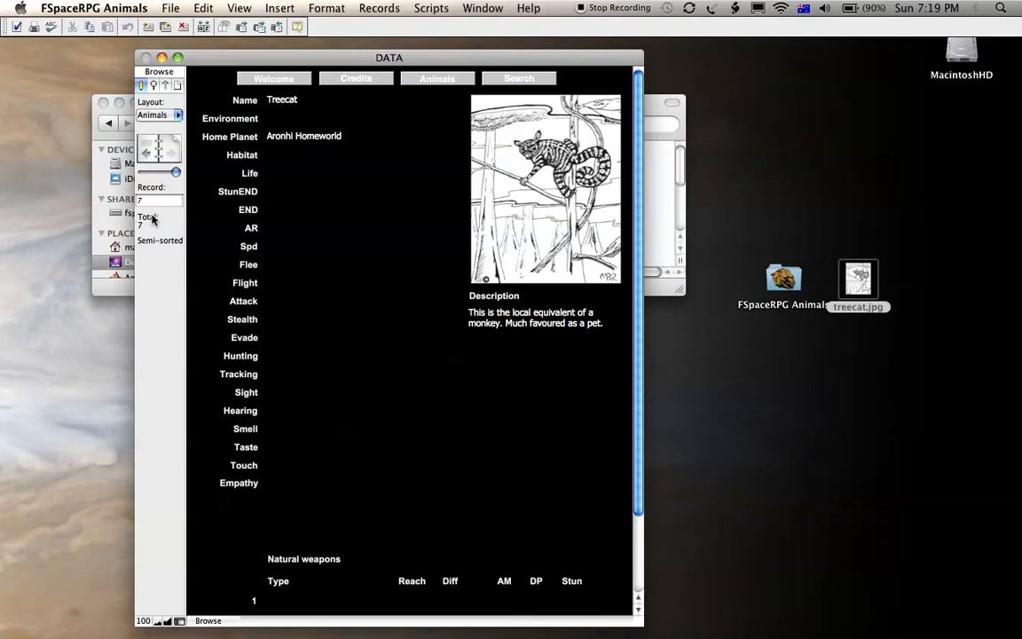